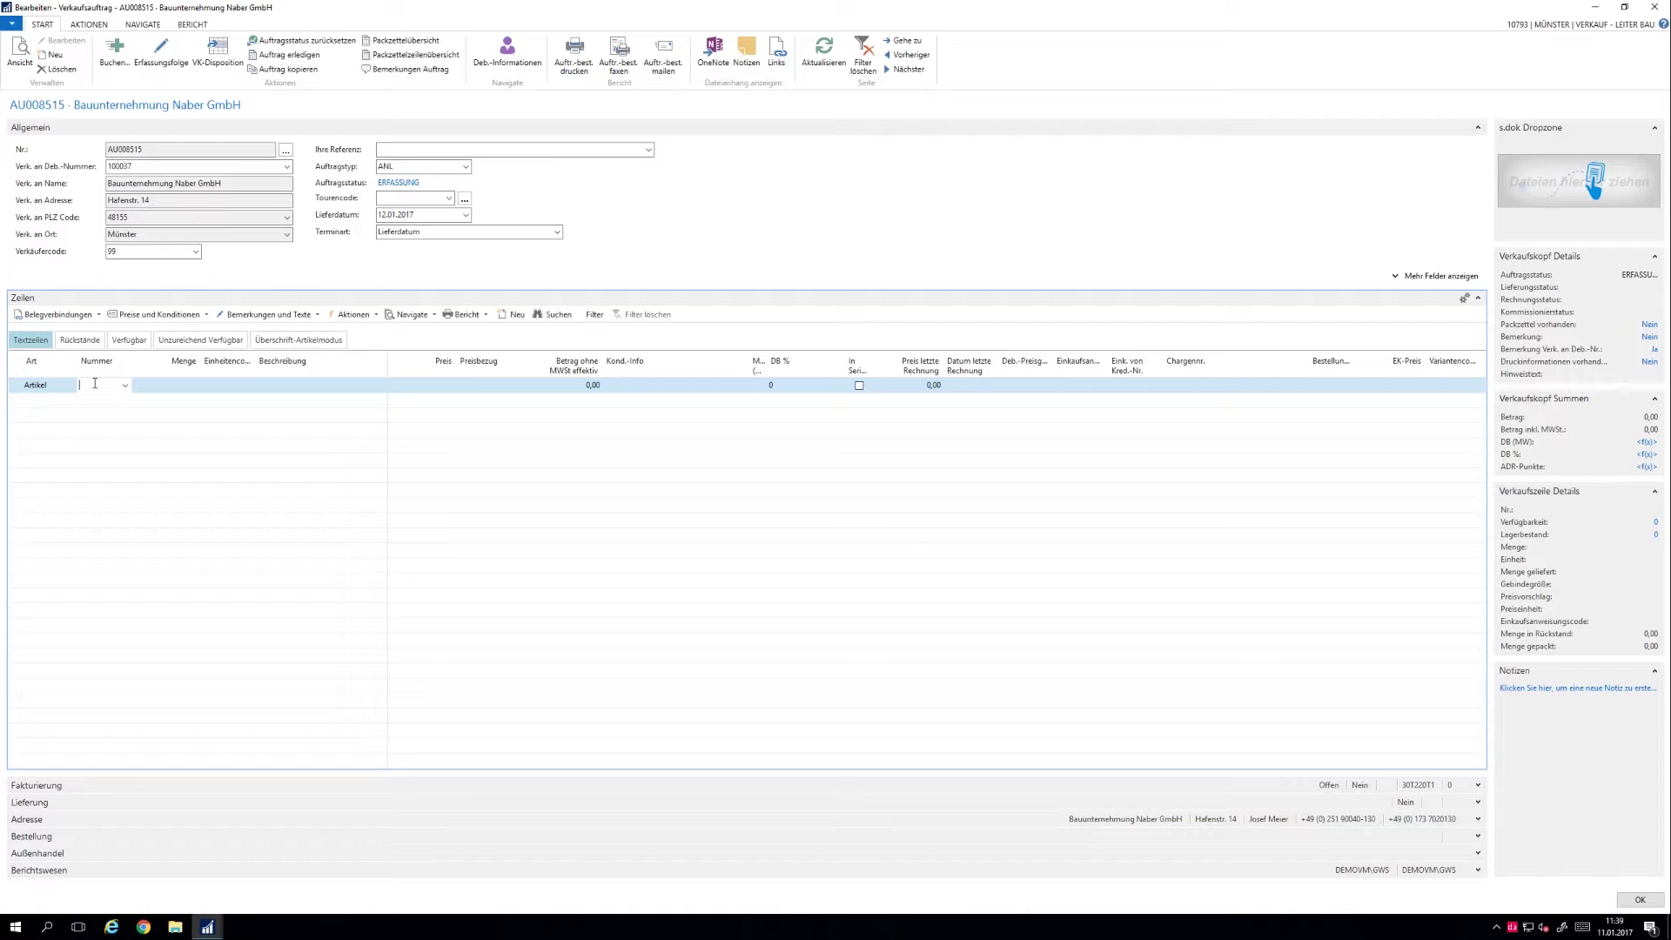
# Step: Search for "kgb" and add the article KGB DN 100 15 Grad as an order line with a quantity of 100 STK
pyautogui.write('gb')
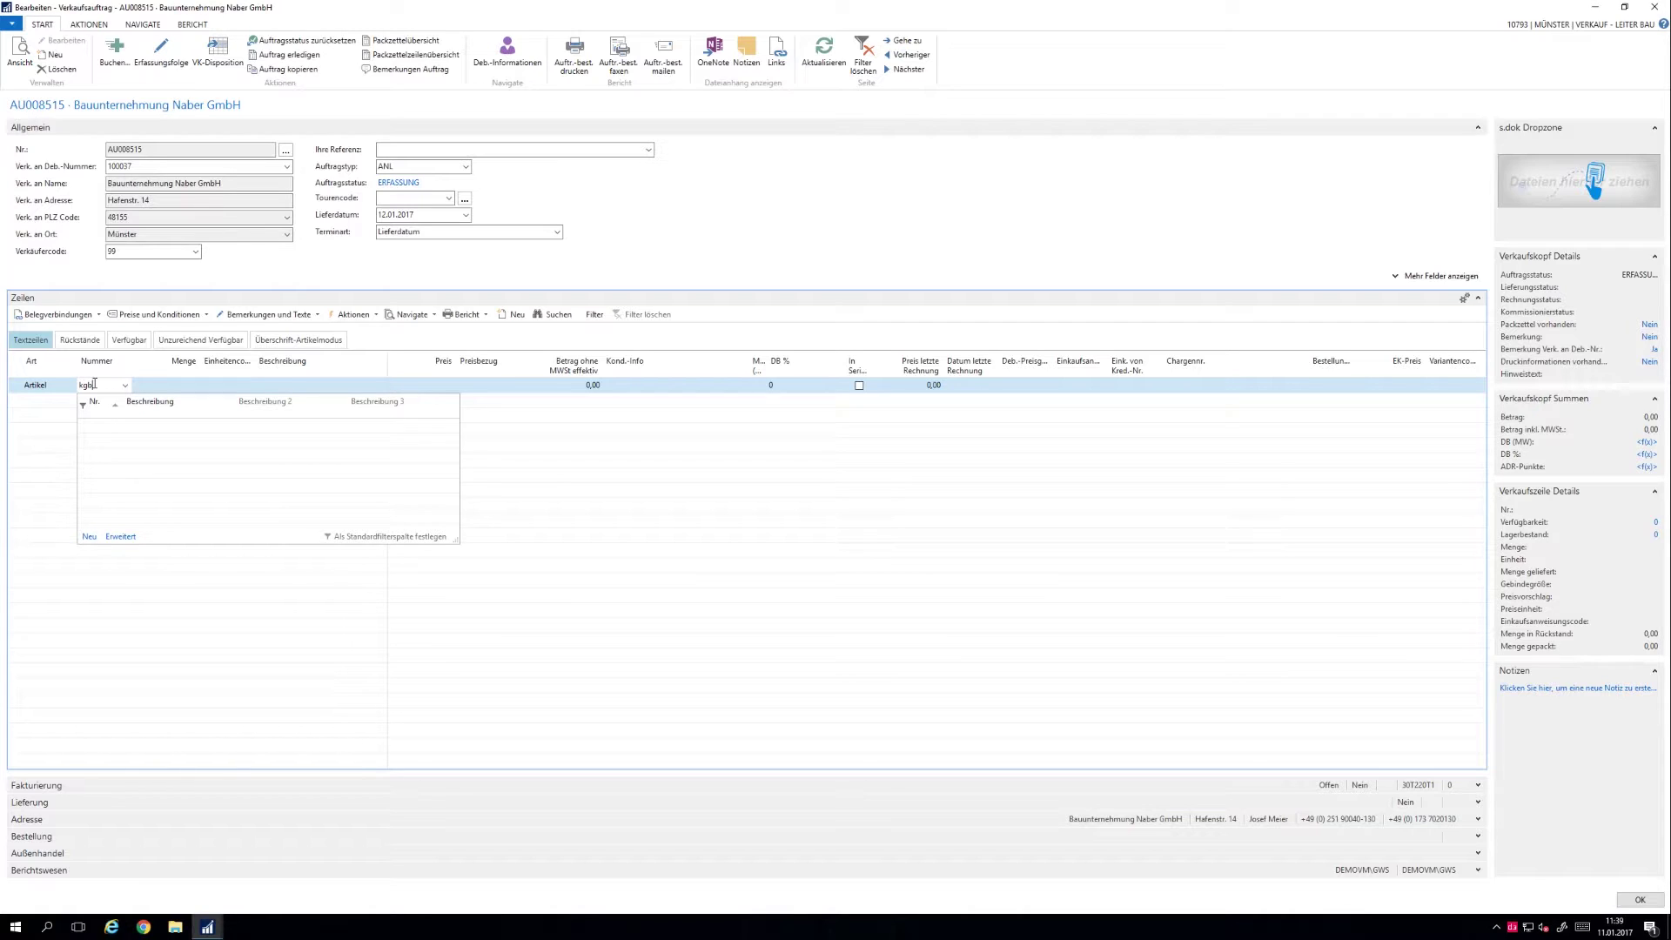
pyautogui.press('Return')
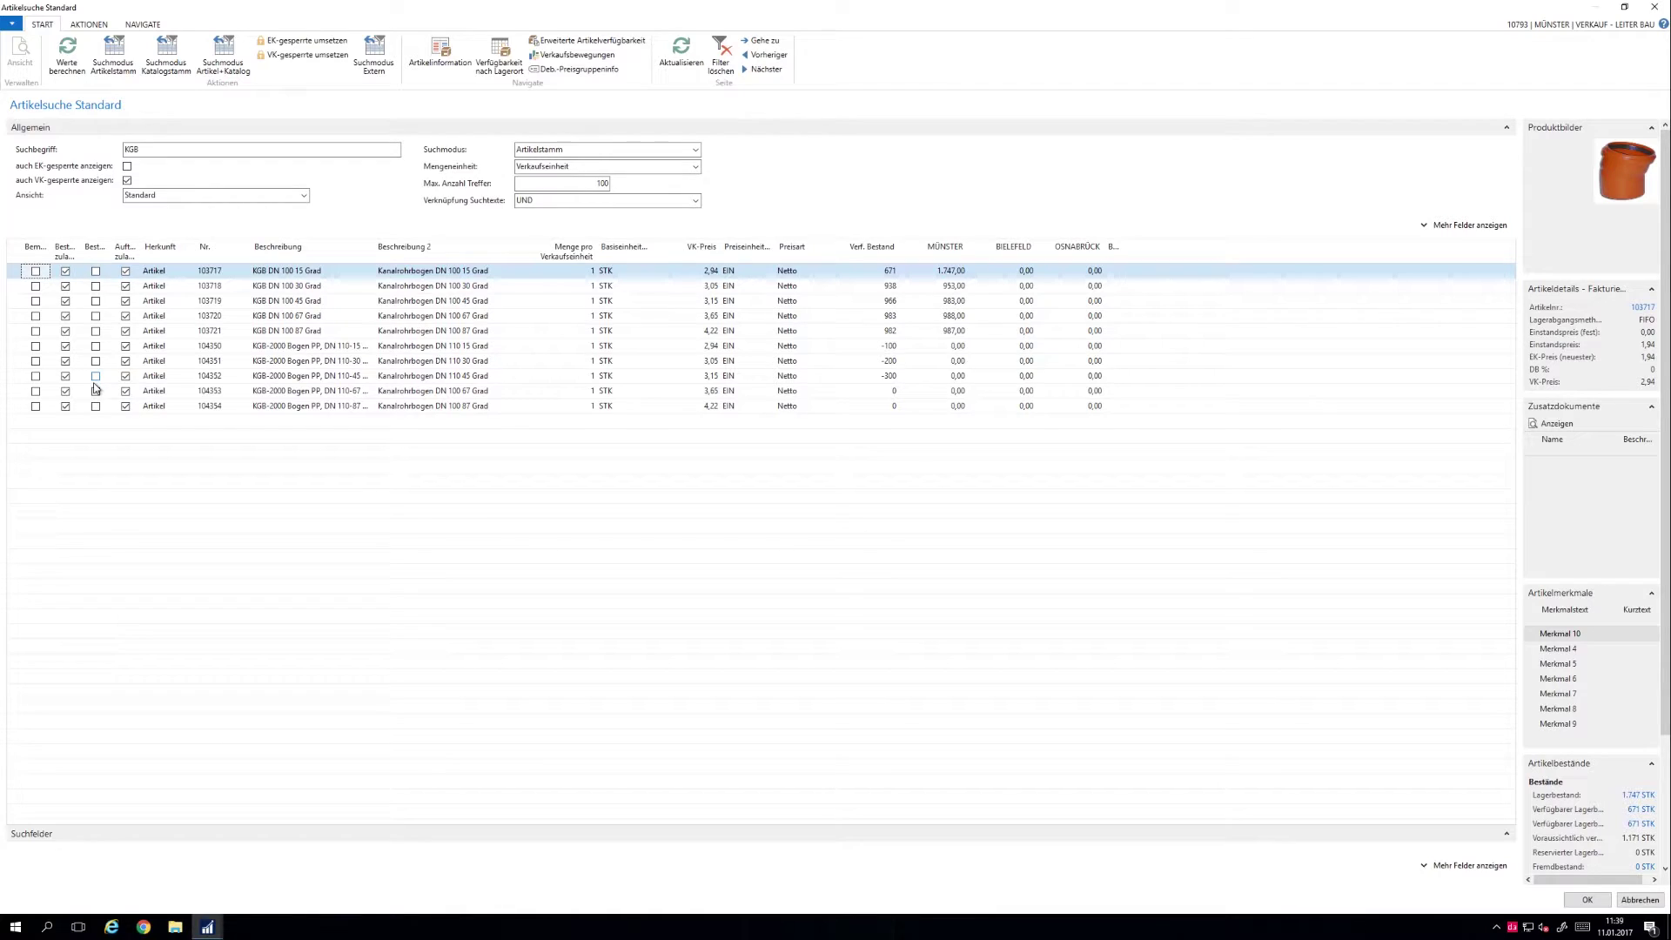
pyautogui.press('Return')
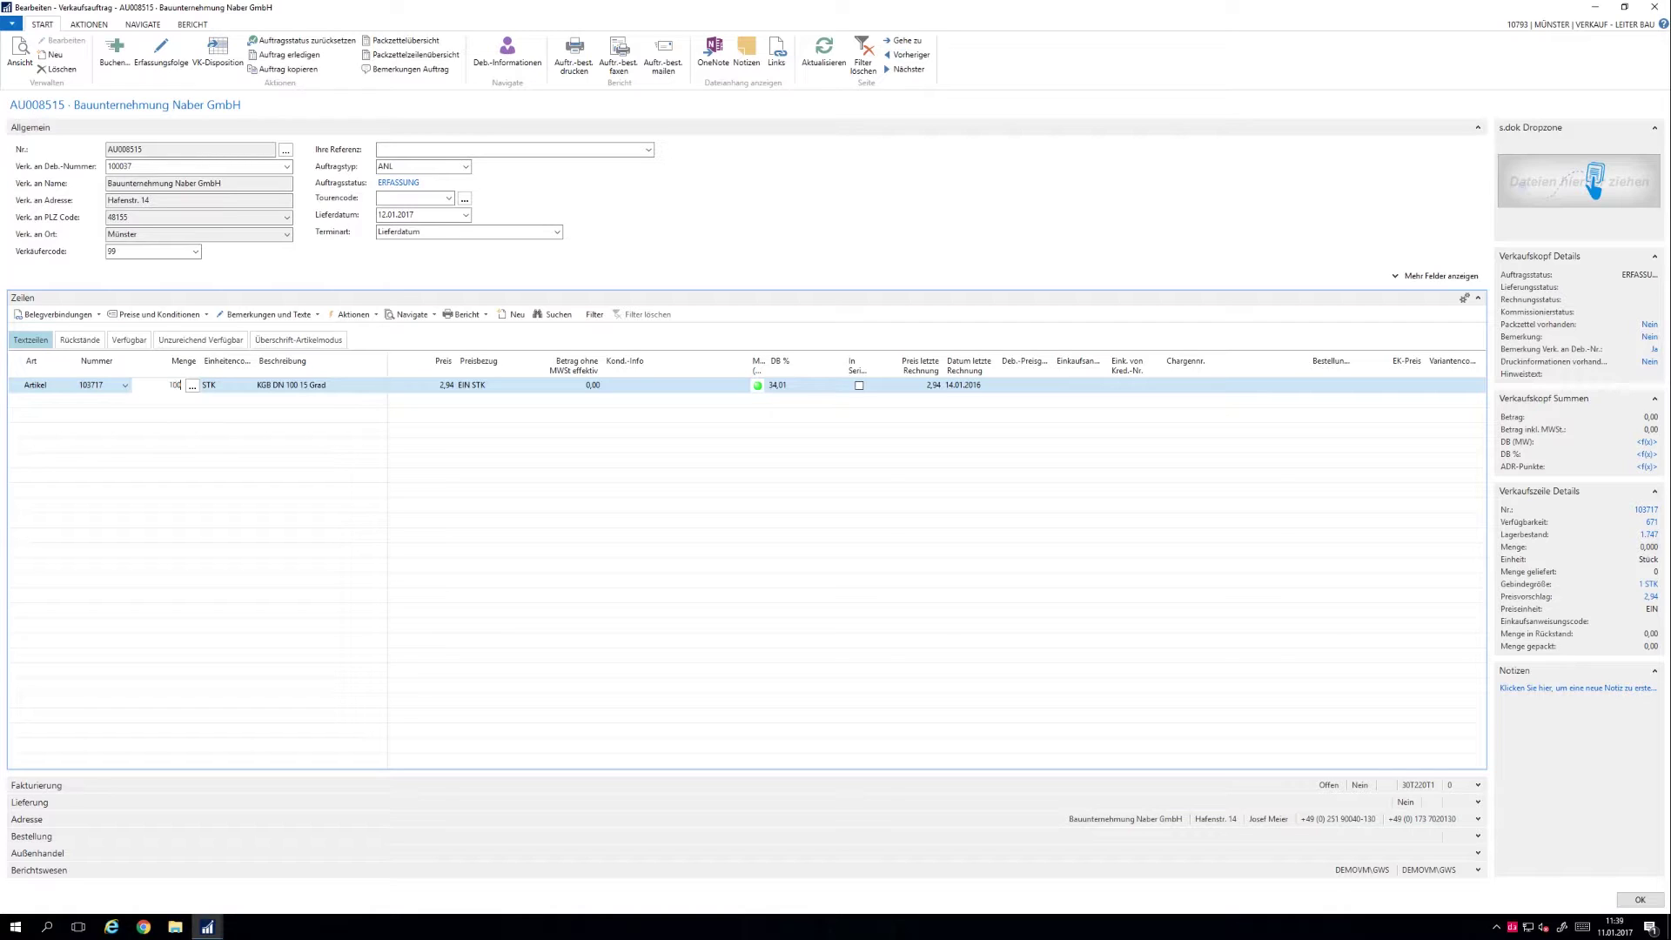
pyautogui.press('Tab')
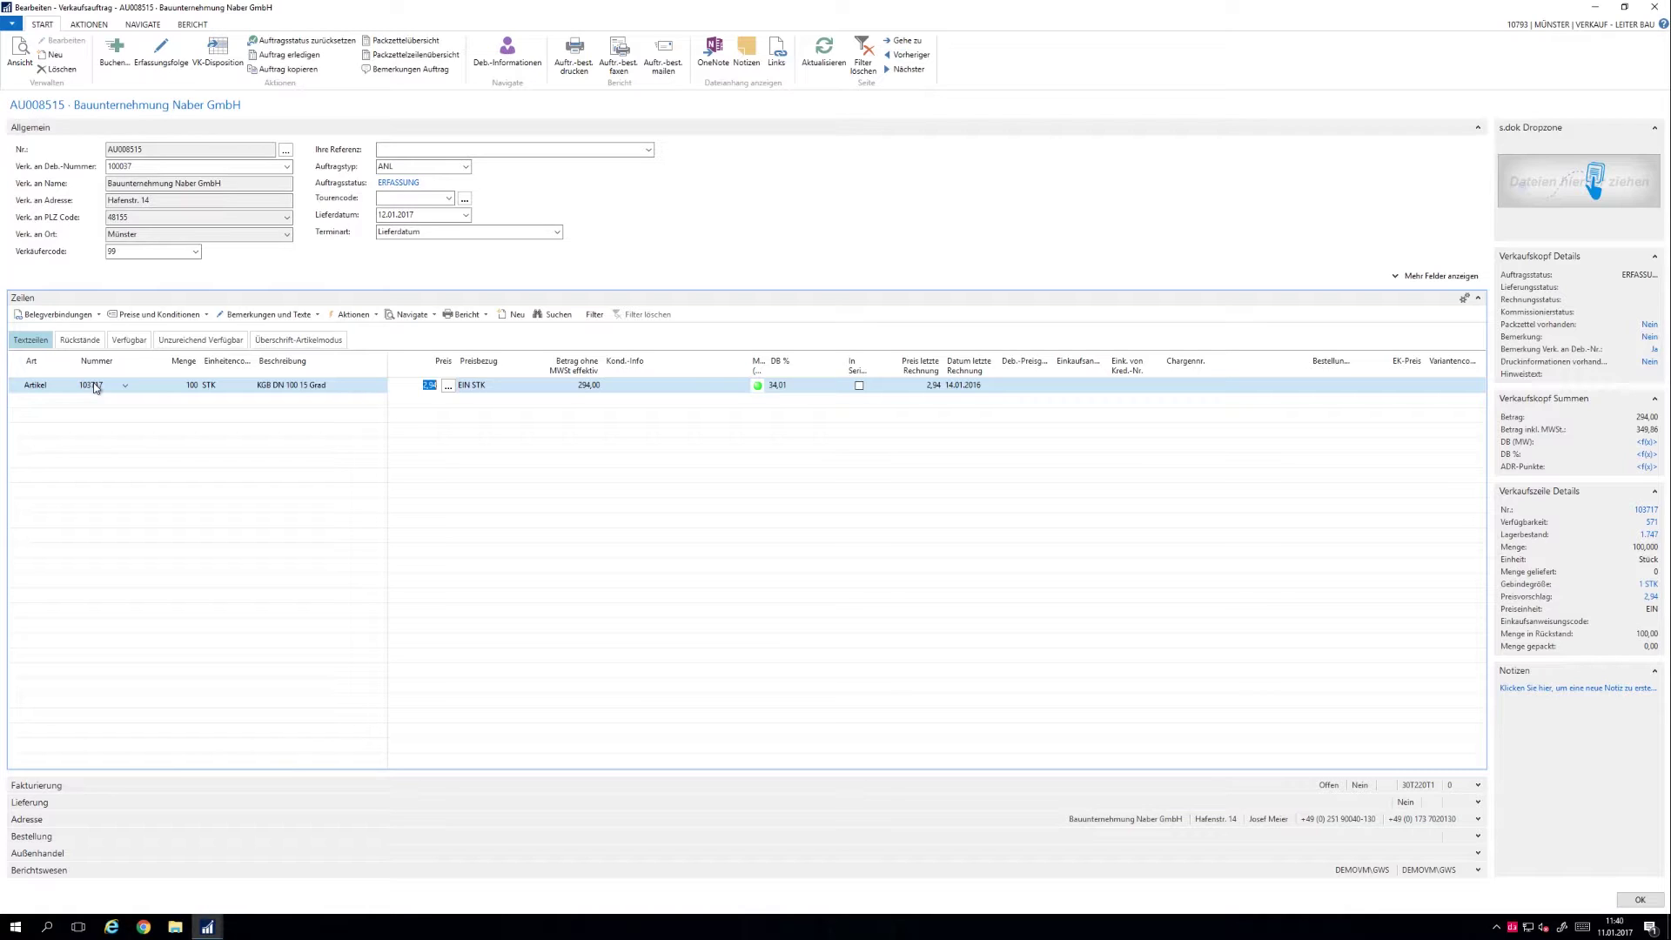
pyautogui.press('Return')
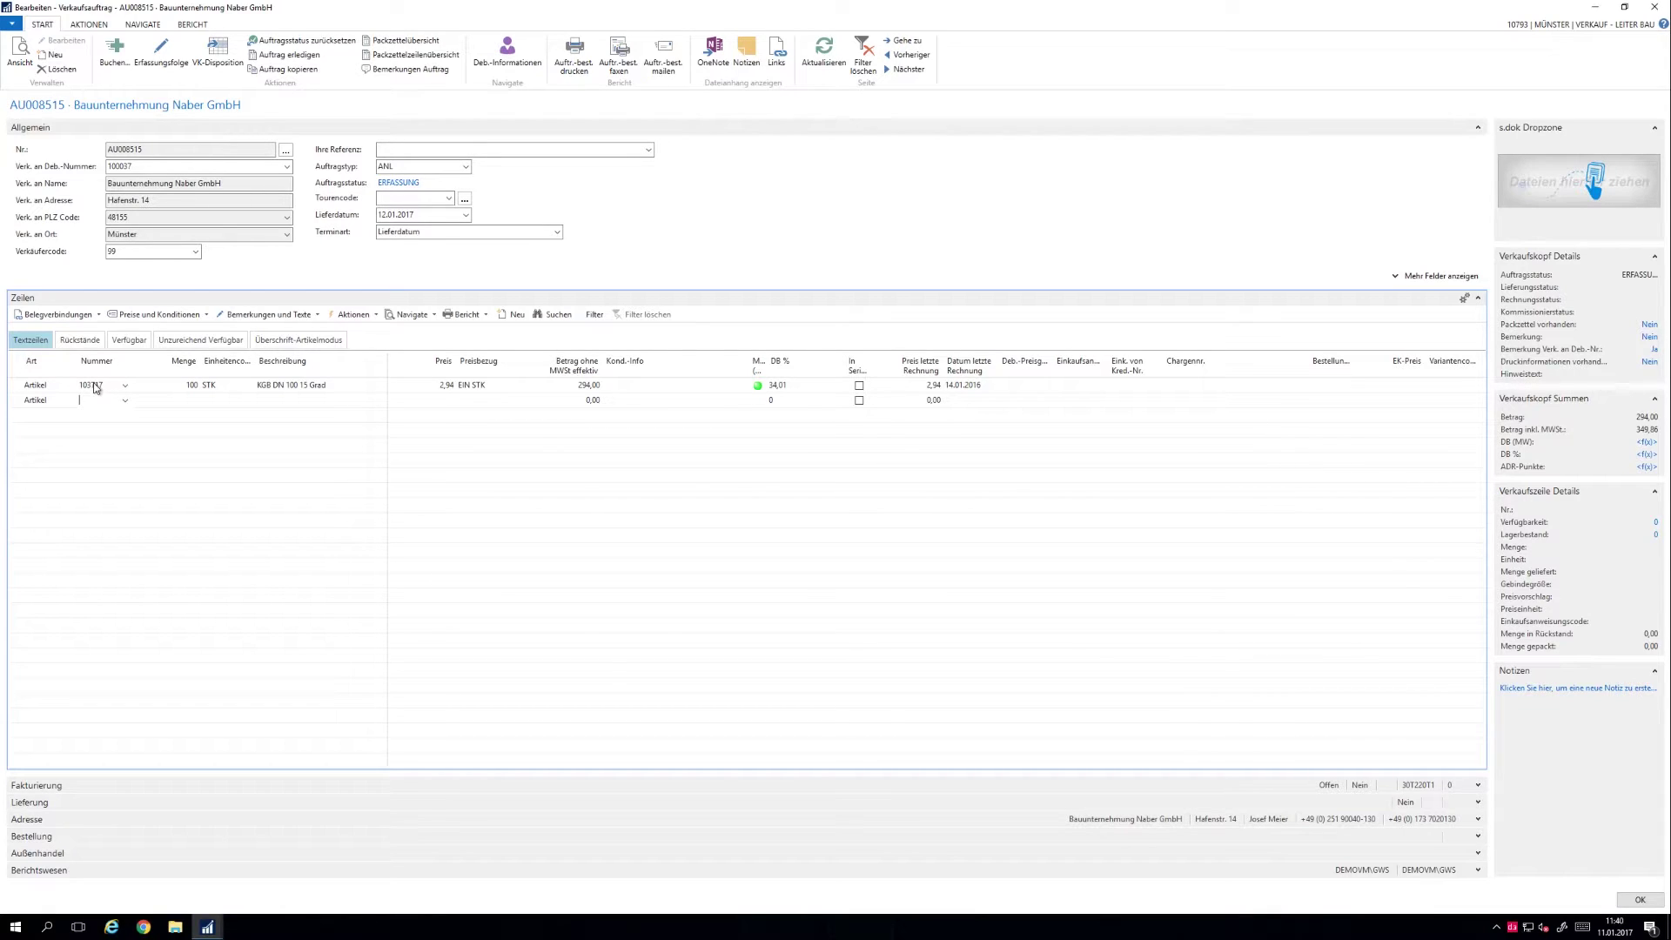
# Step: Search for "zement" on the new order line and pick the article Zement PZ 35 F 25 kg
pyautogui.write('zement')
pyautogui.press('Return')
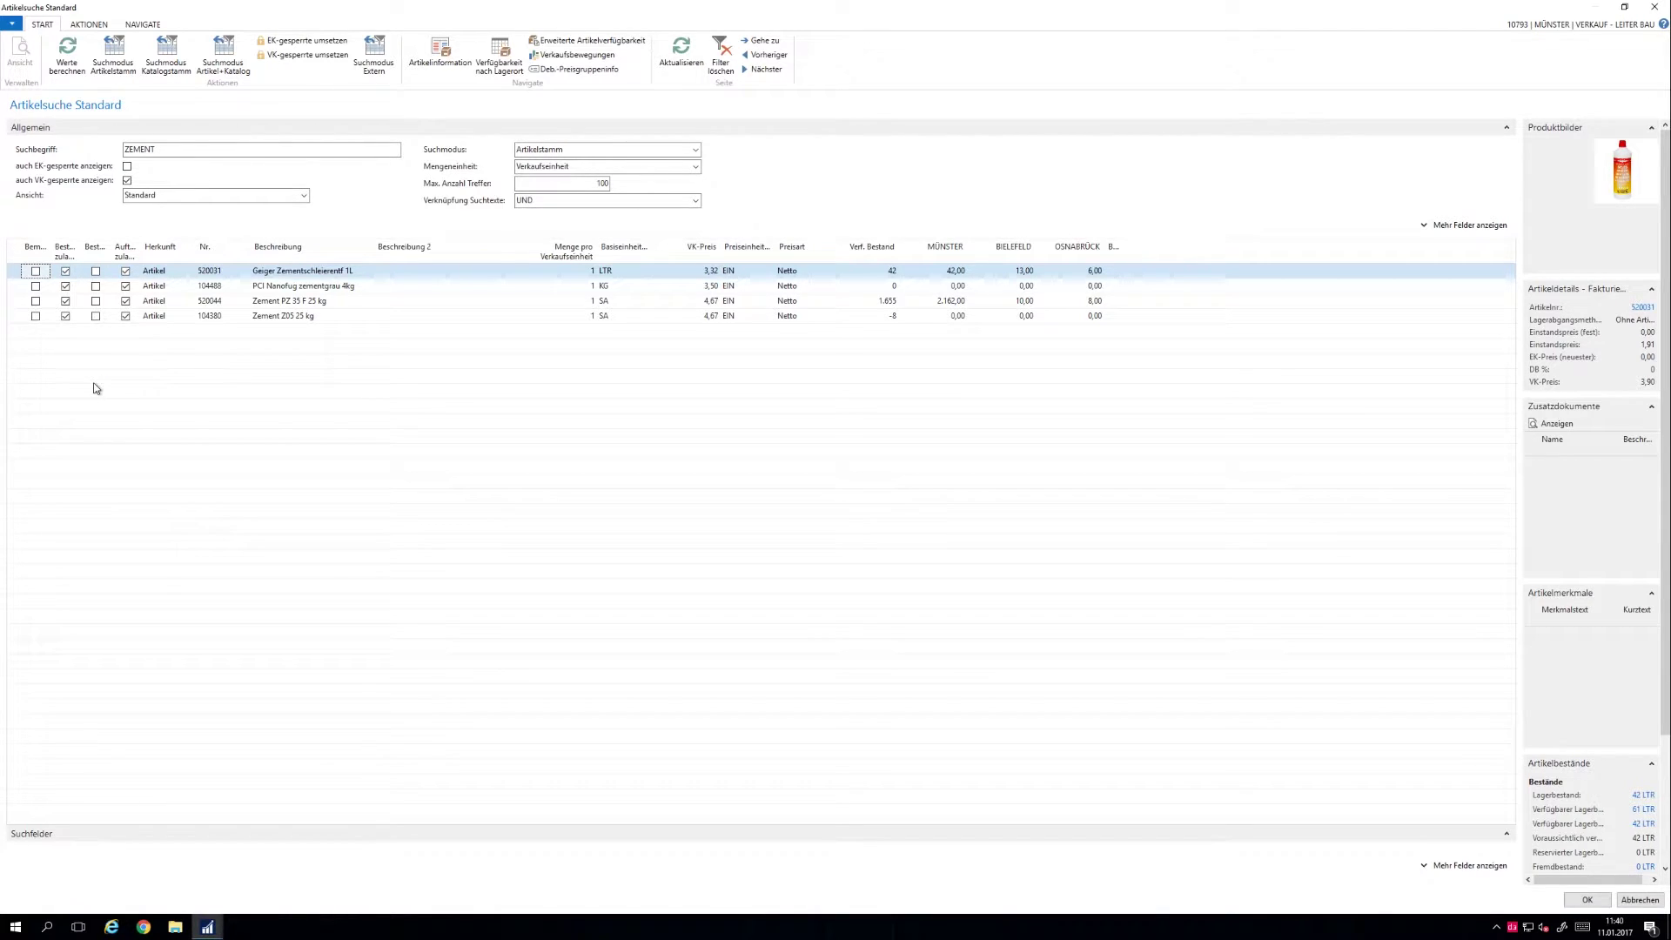
pyautogui.press('Down')
pyautogui.press('Down')
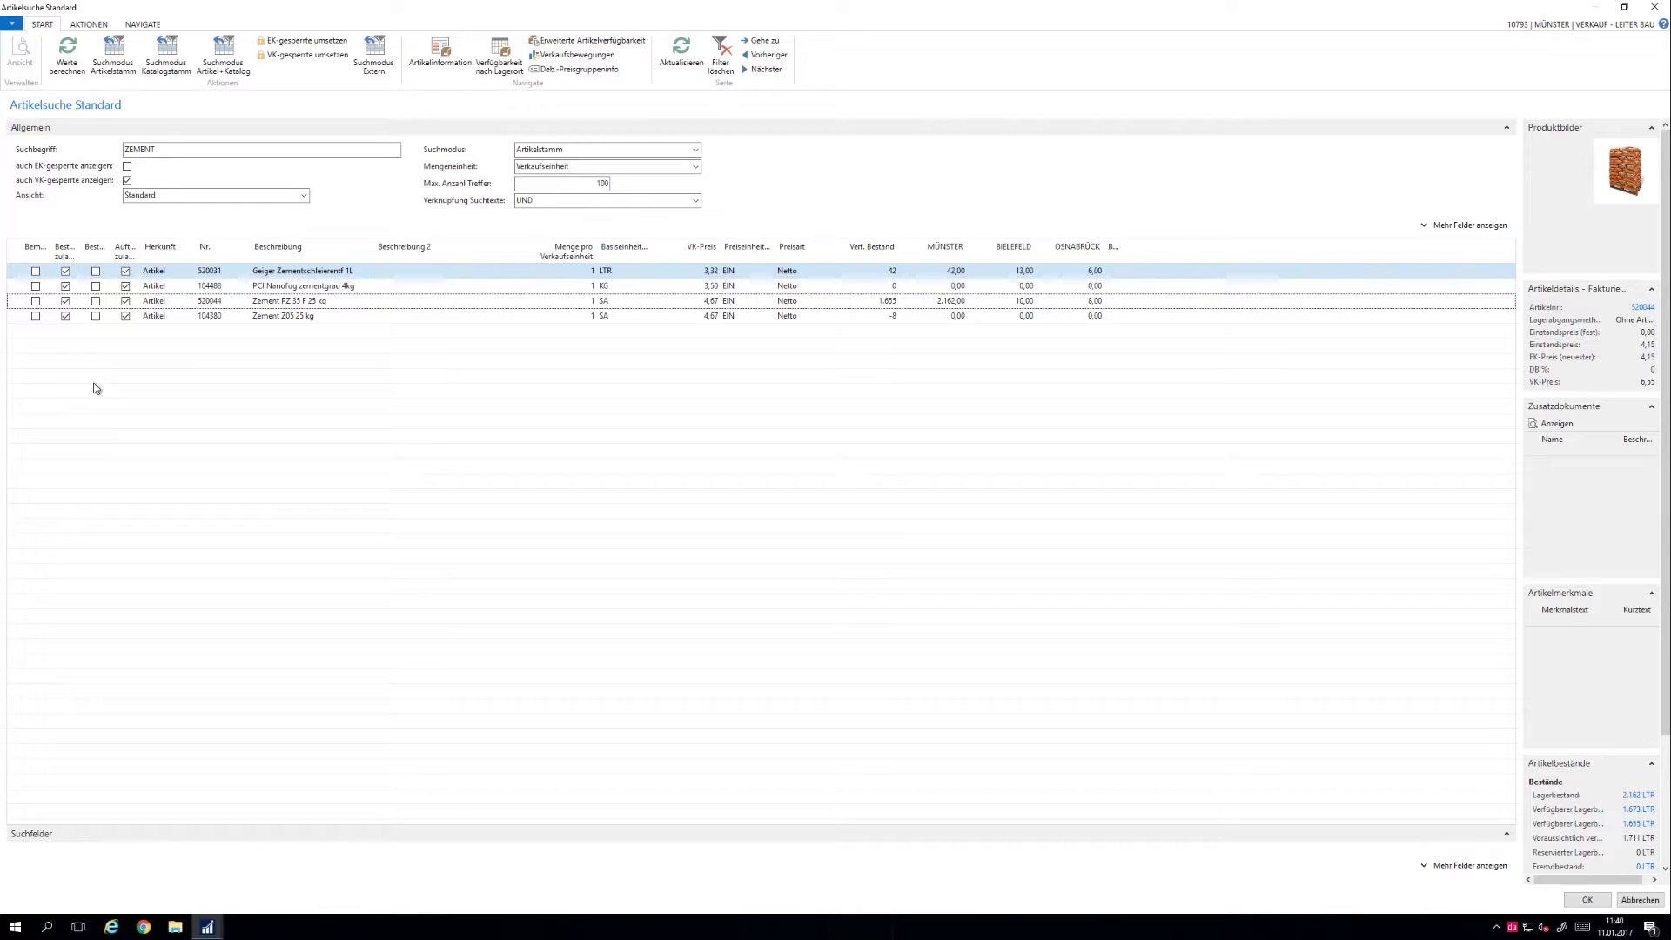
pyautogui.press('Return')
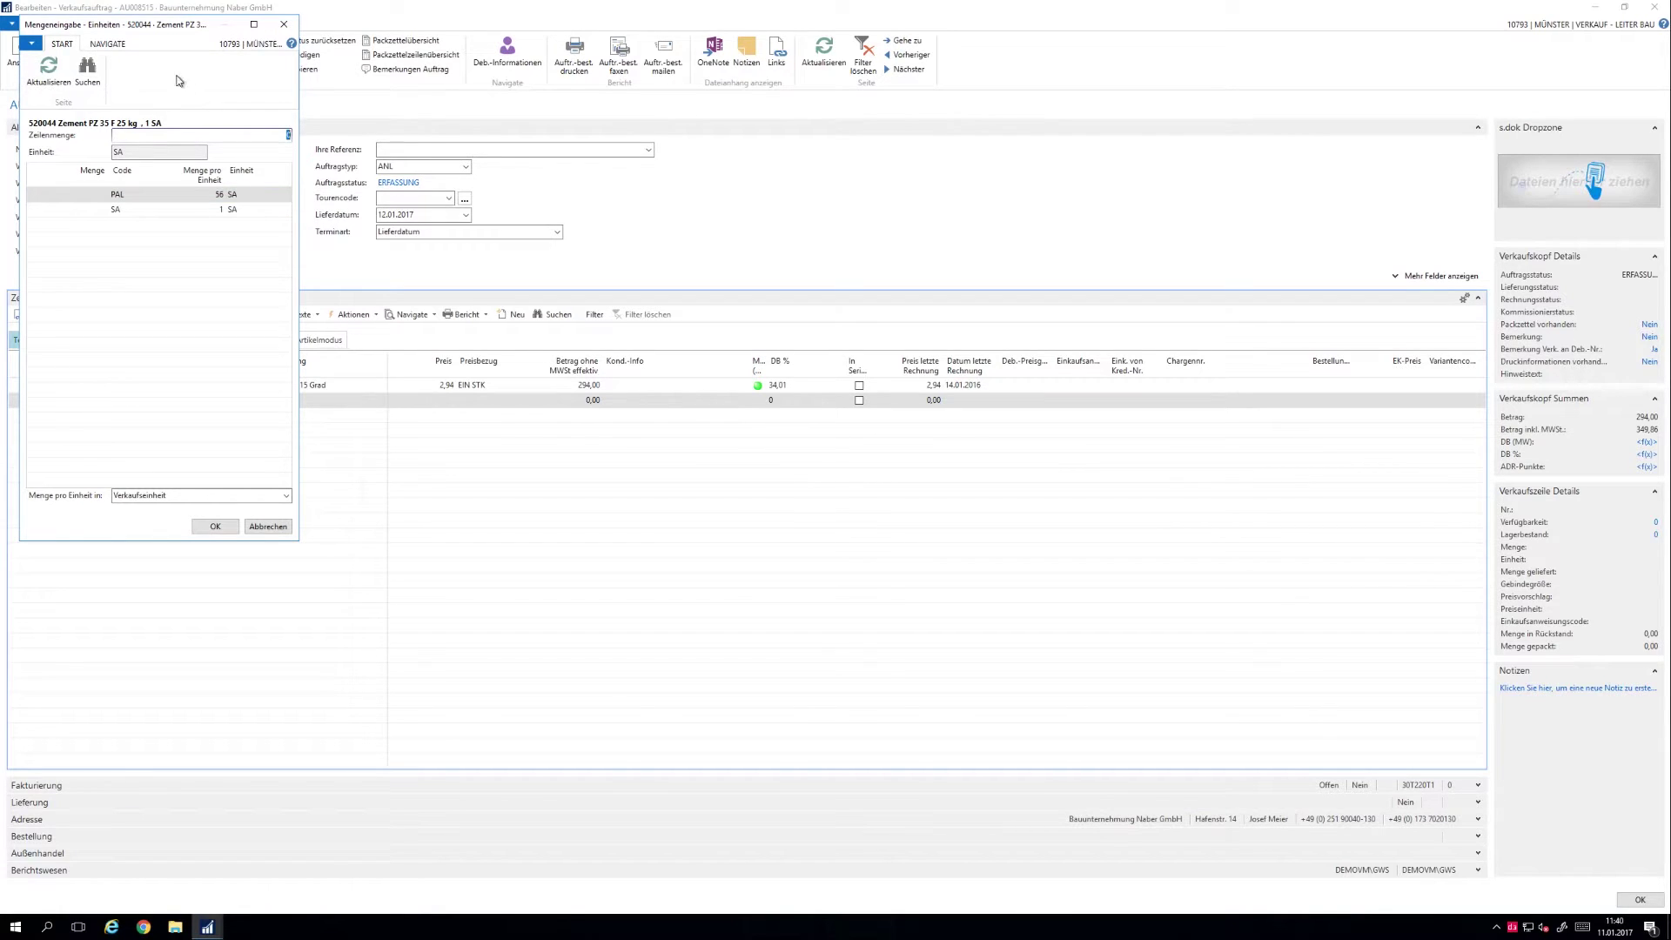
# Step: Enter 3 pallets (PAL) as the cement quantity and accept it into the order
pyautogui.moveTo(161, 28); pyautogui.dragTo(395, 141)
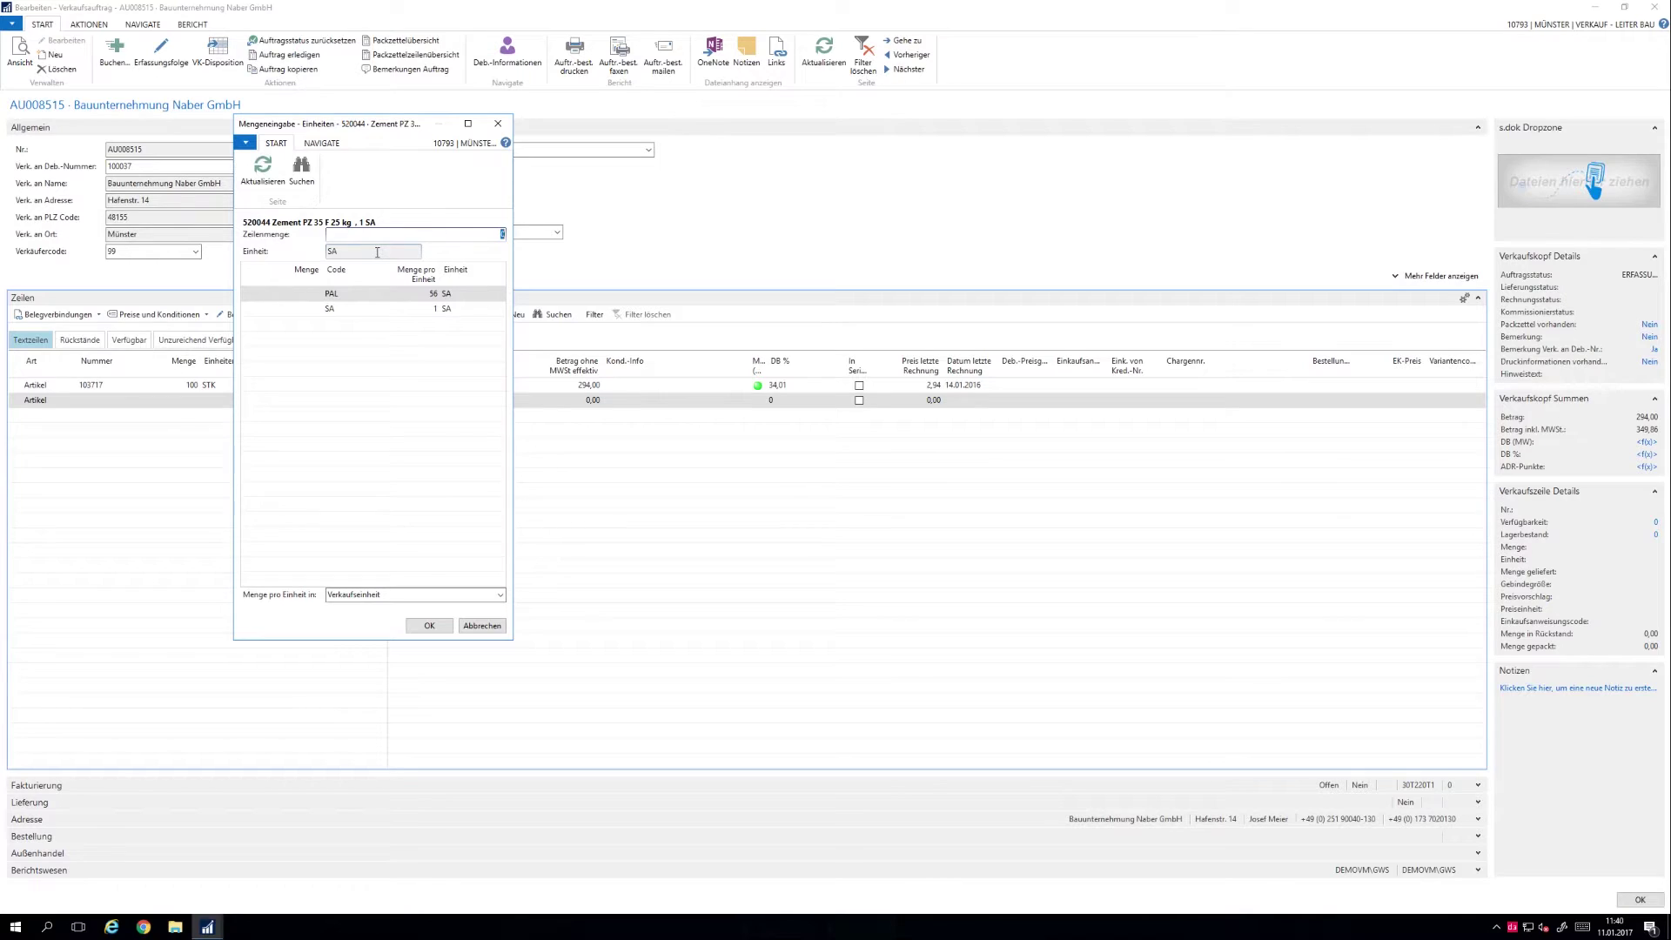
pyautogui.click(481, 235)
pyautogui.press('Tab')
pyautogui.write('3')
pyautogui.press('Return')
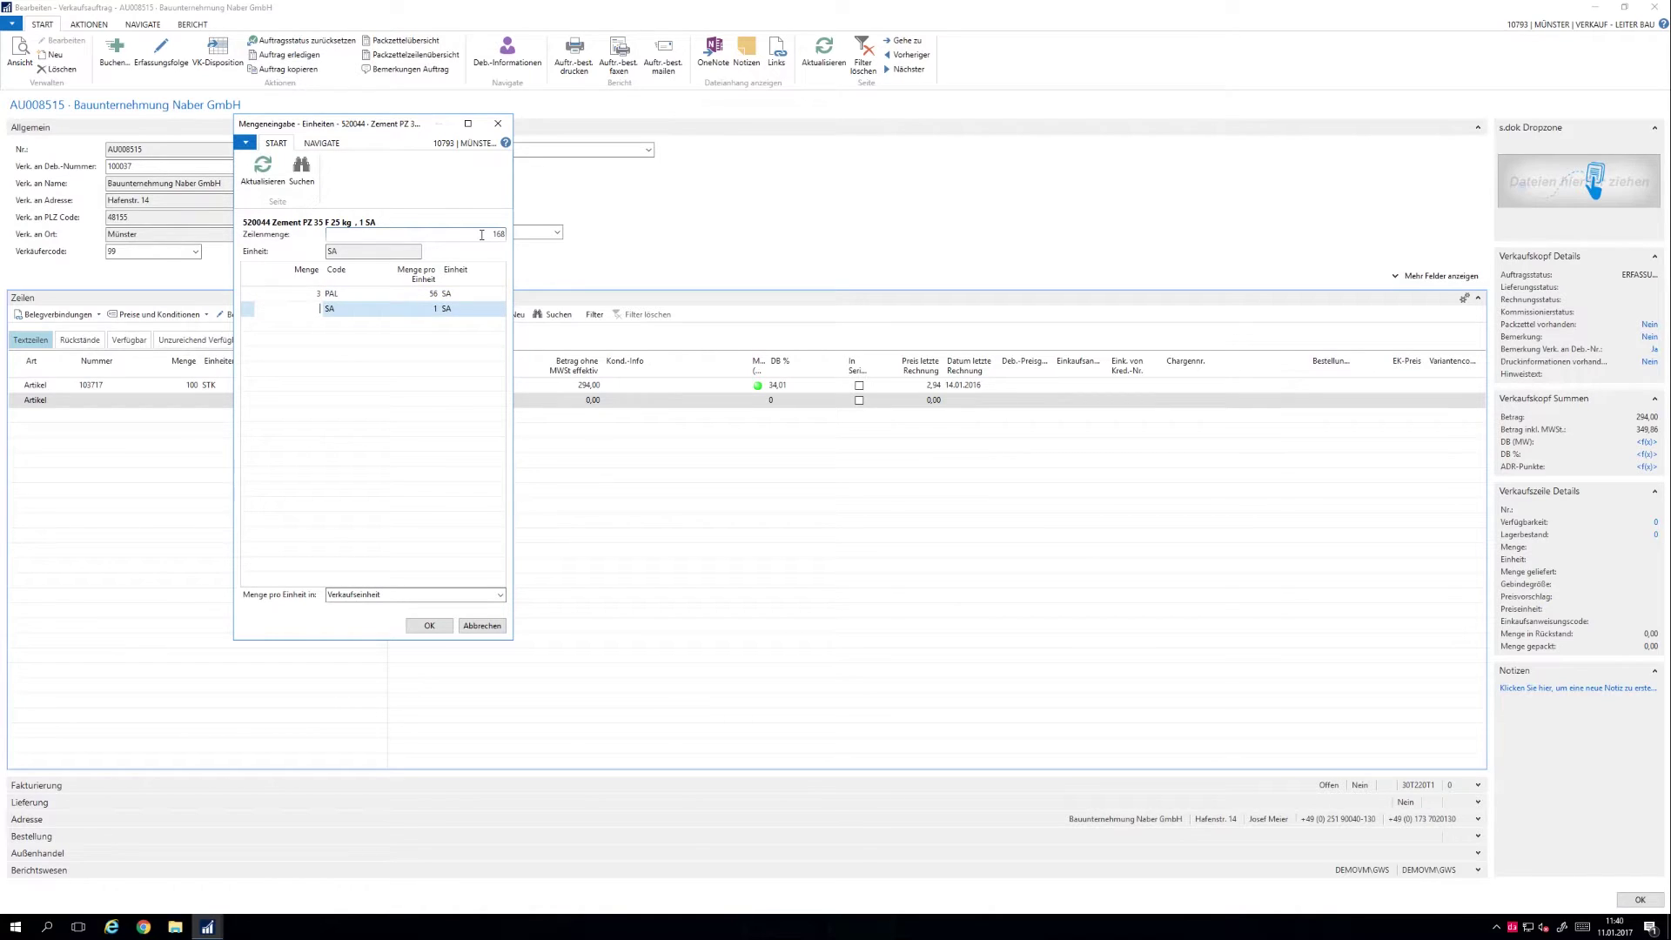
pyautogui.press('Return')
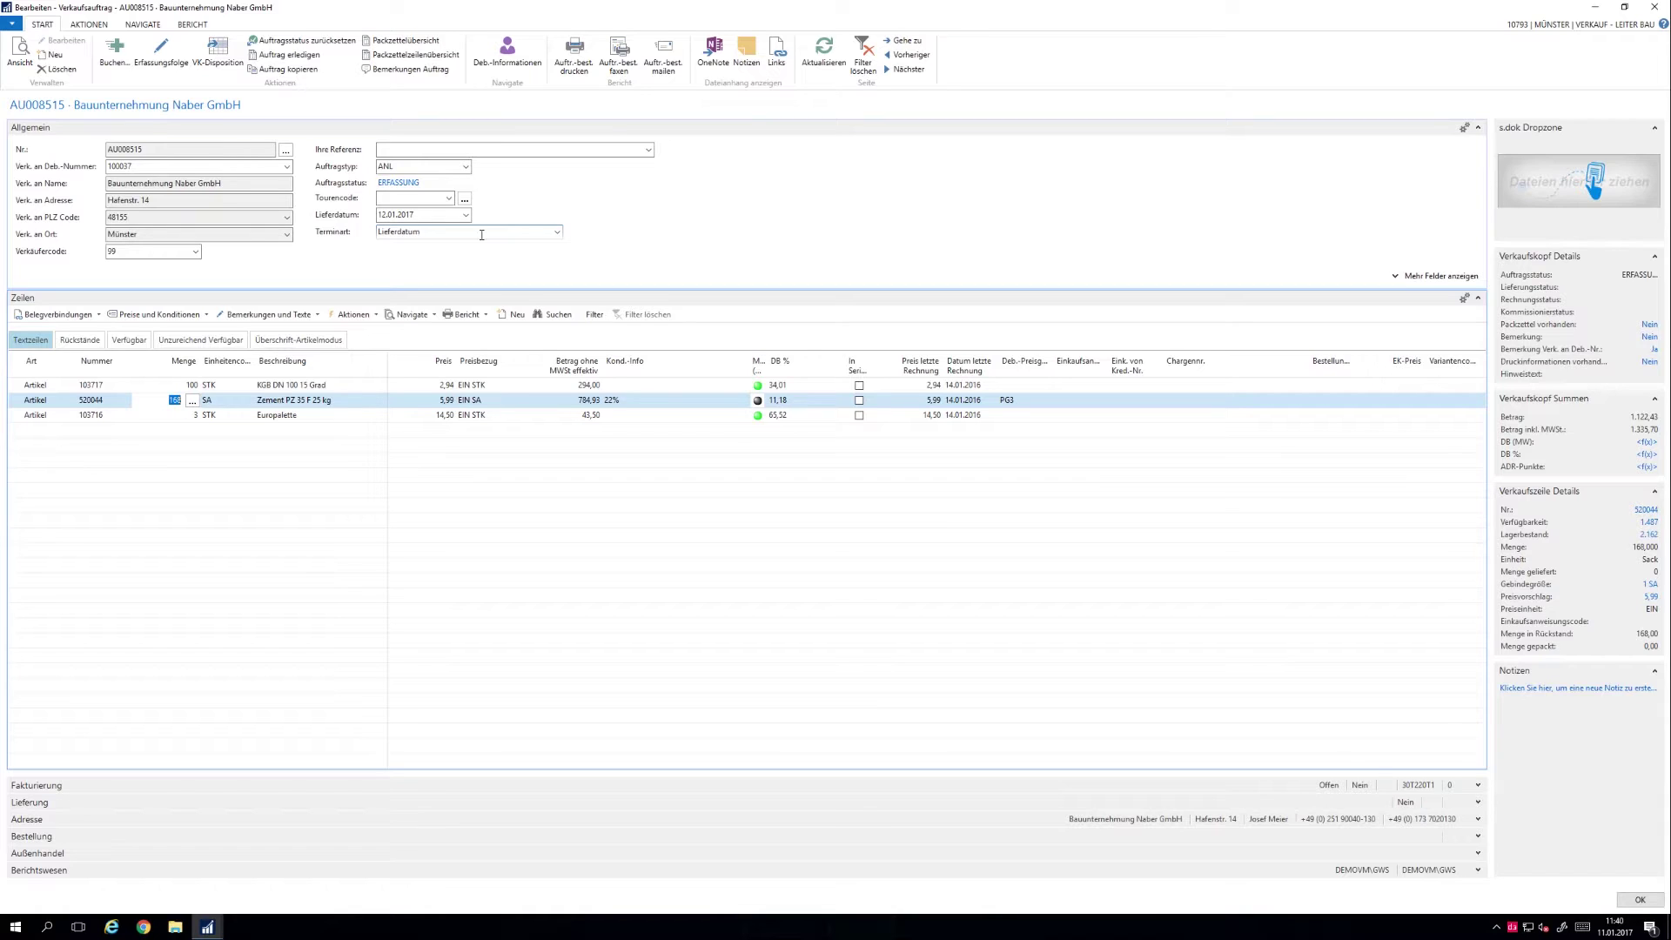
# Step: Add a plasterboard line by searching "gipskarton", enter 12 QM and round it up to 12.5 QM
pyautogui.press('Down')
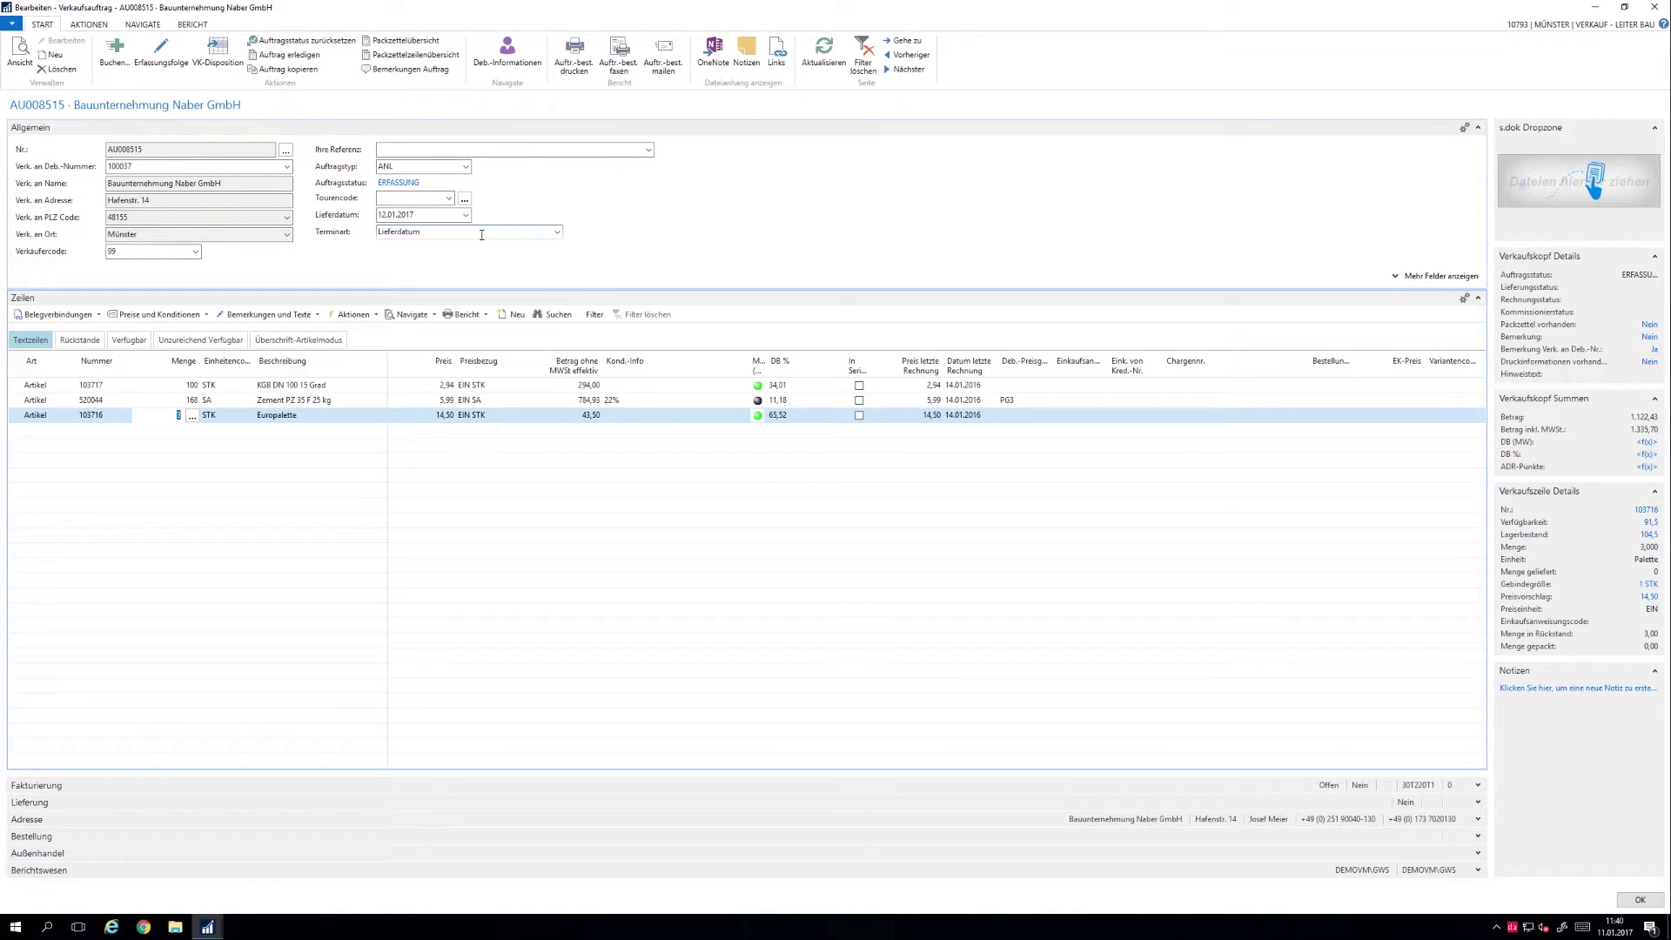
pyautogui.press('Up')
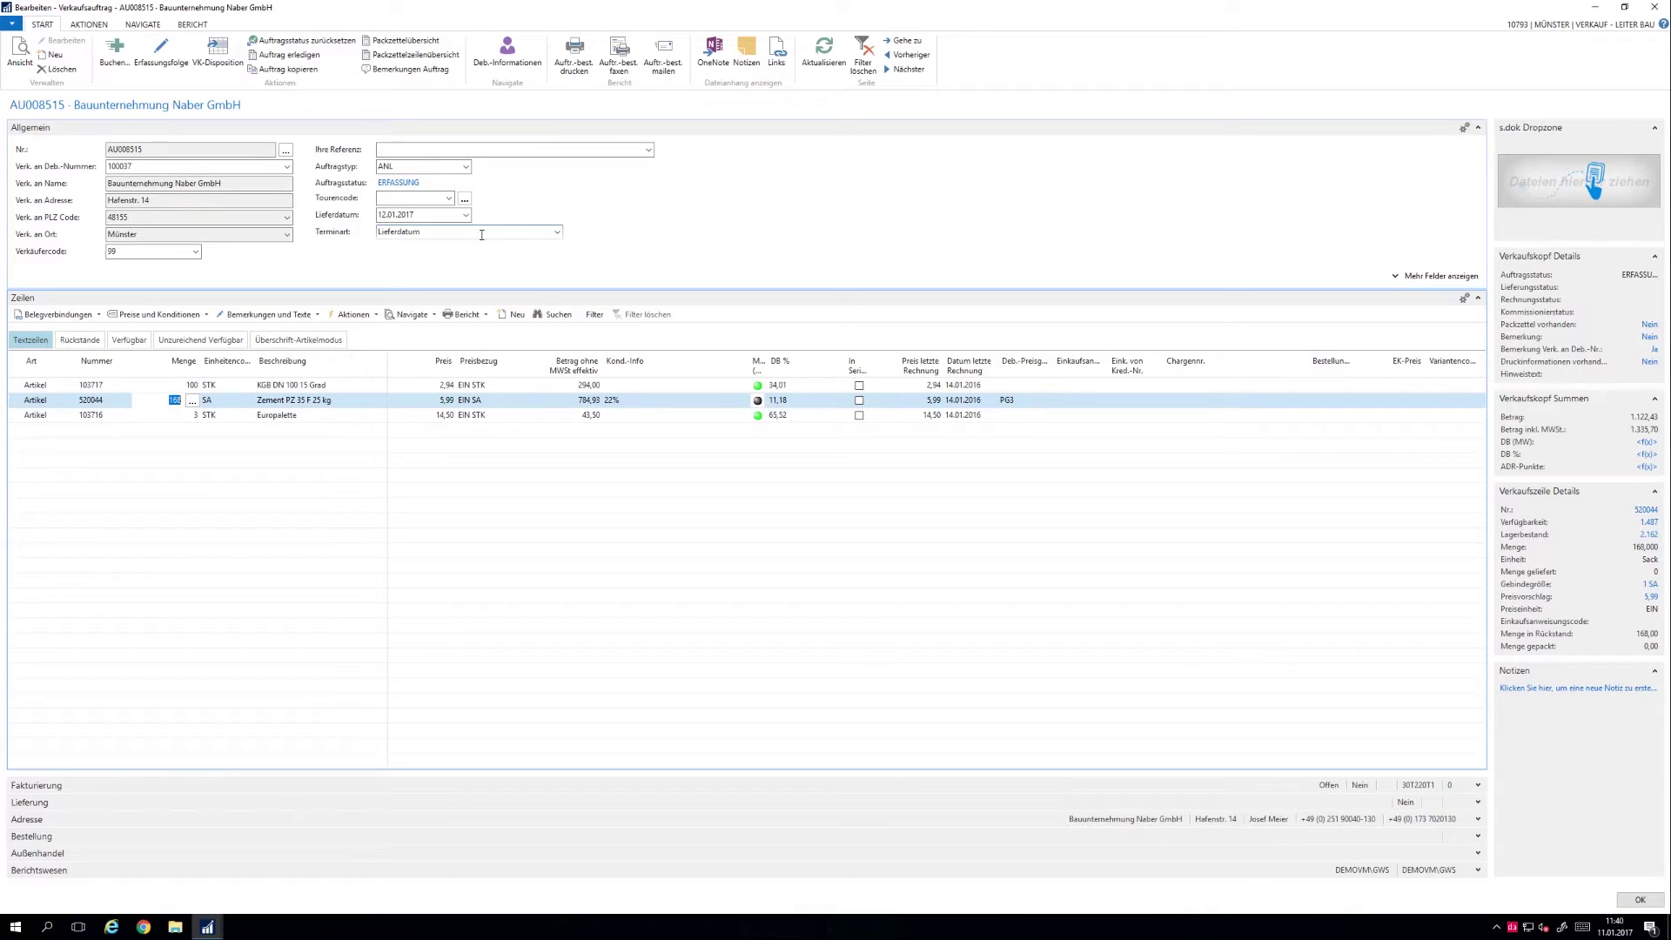
pyautogui.press('Down')
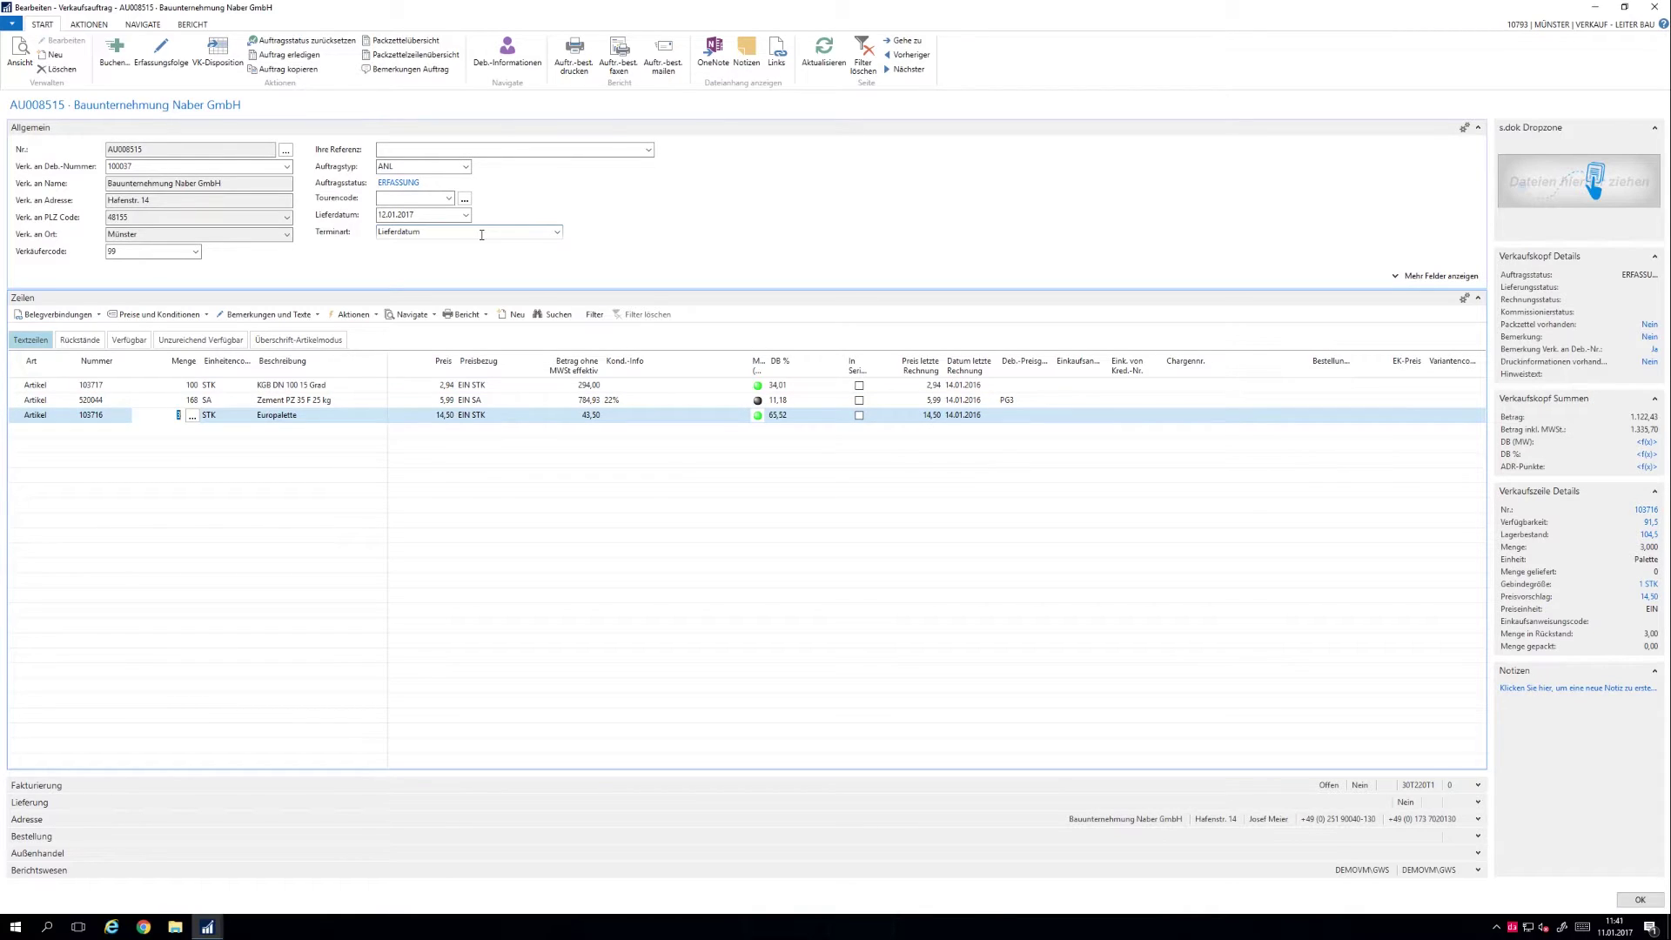
pyautogui.press('Down')
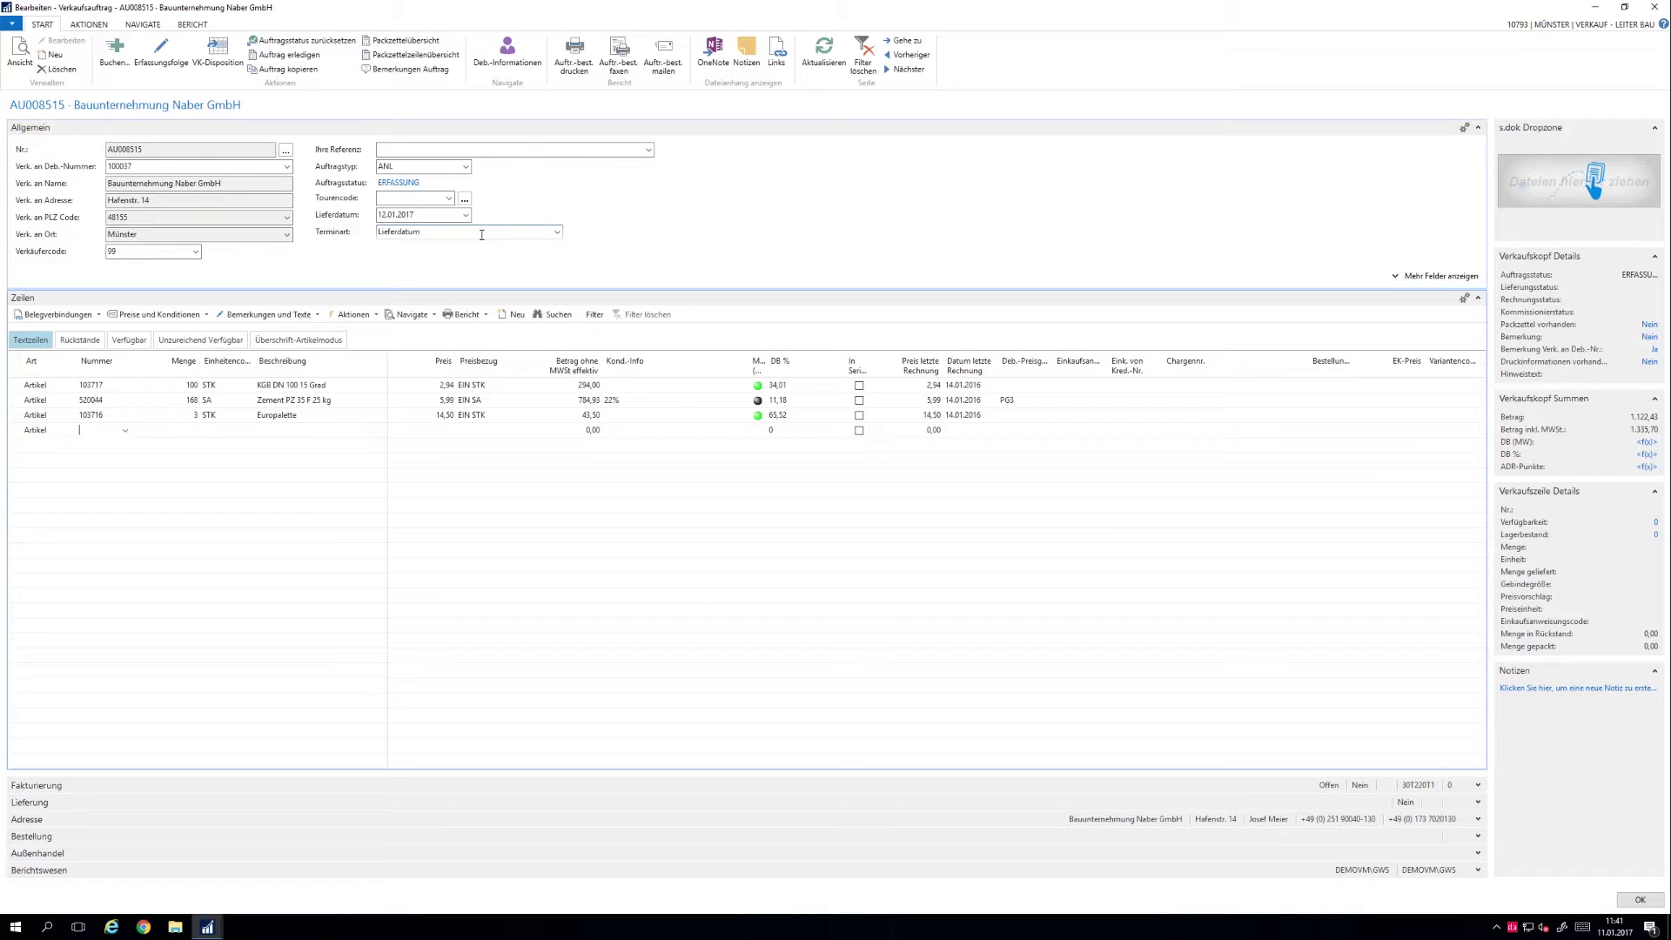
pyautogui.write('gipskarton')
pyautogui.press('Return')
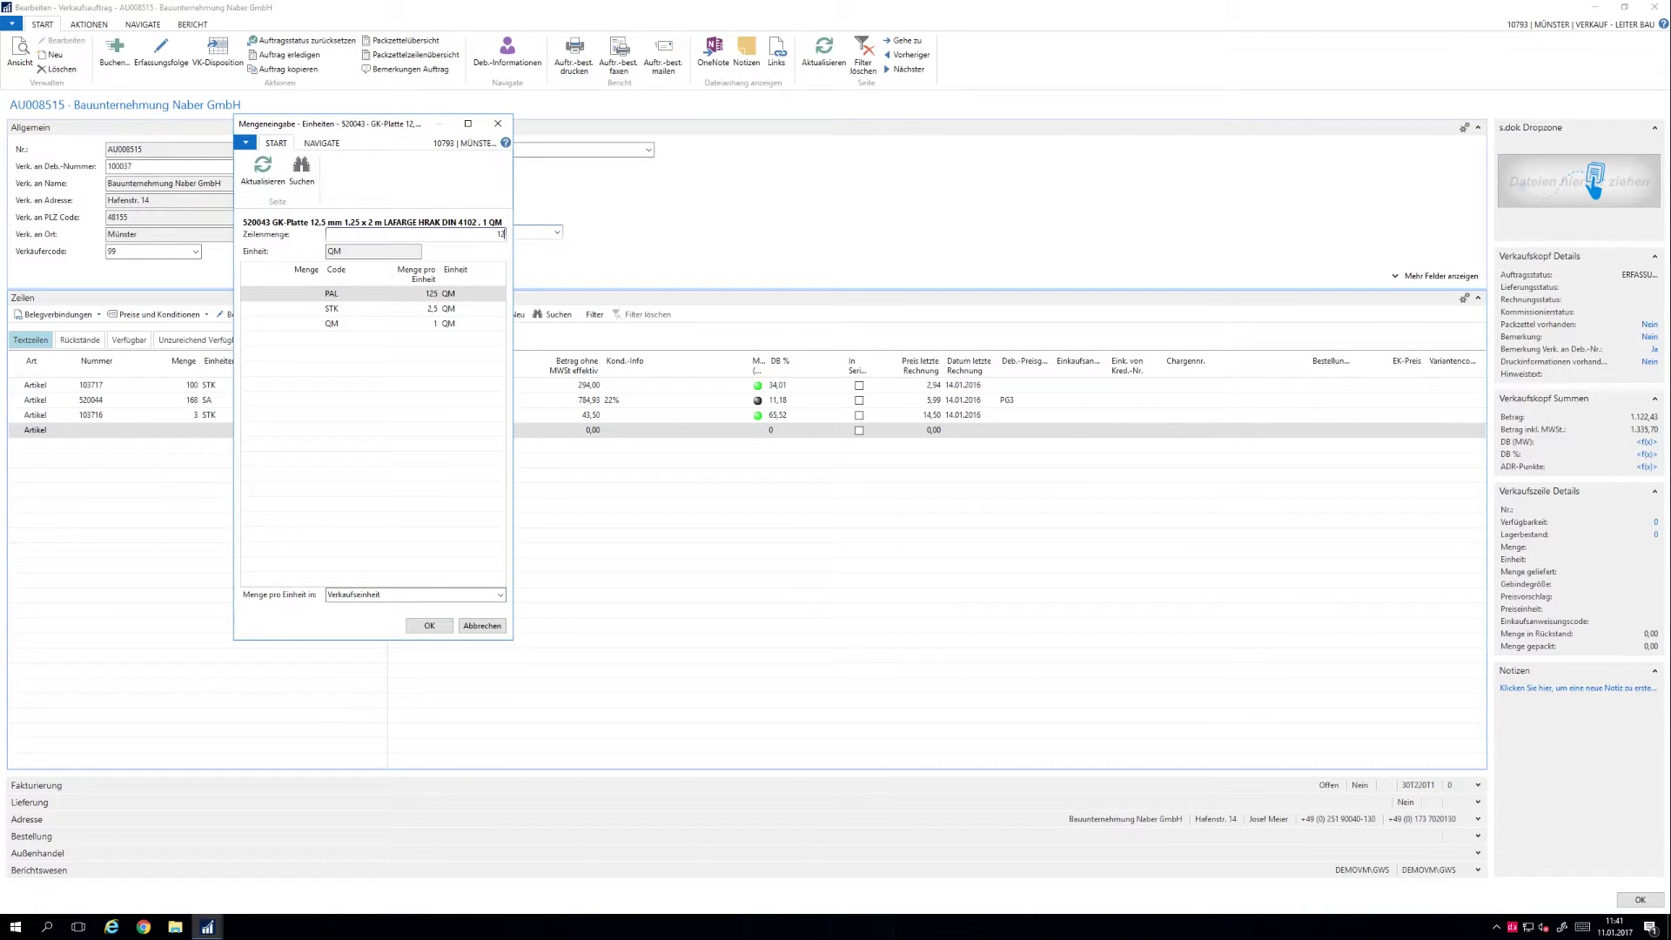
pyautogui.press('Return')
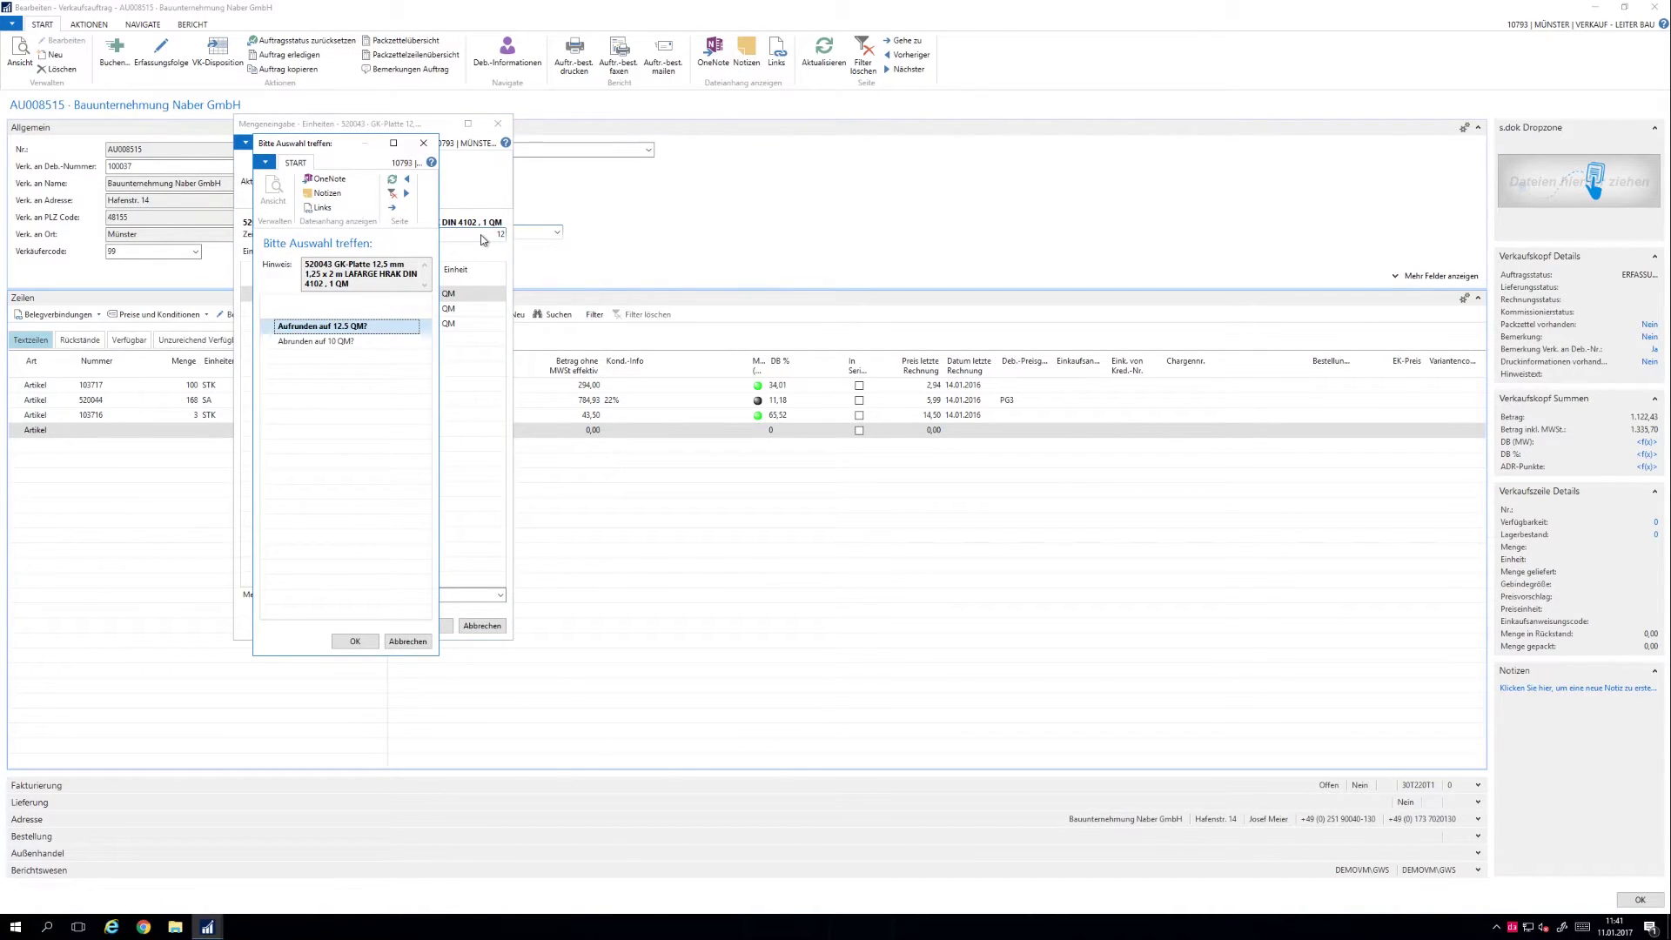
pyautogui.doubleClick(336, 331)
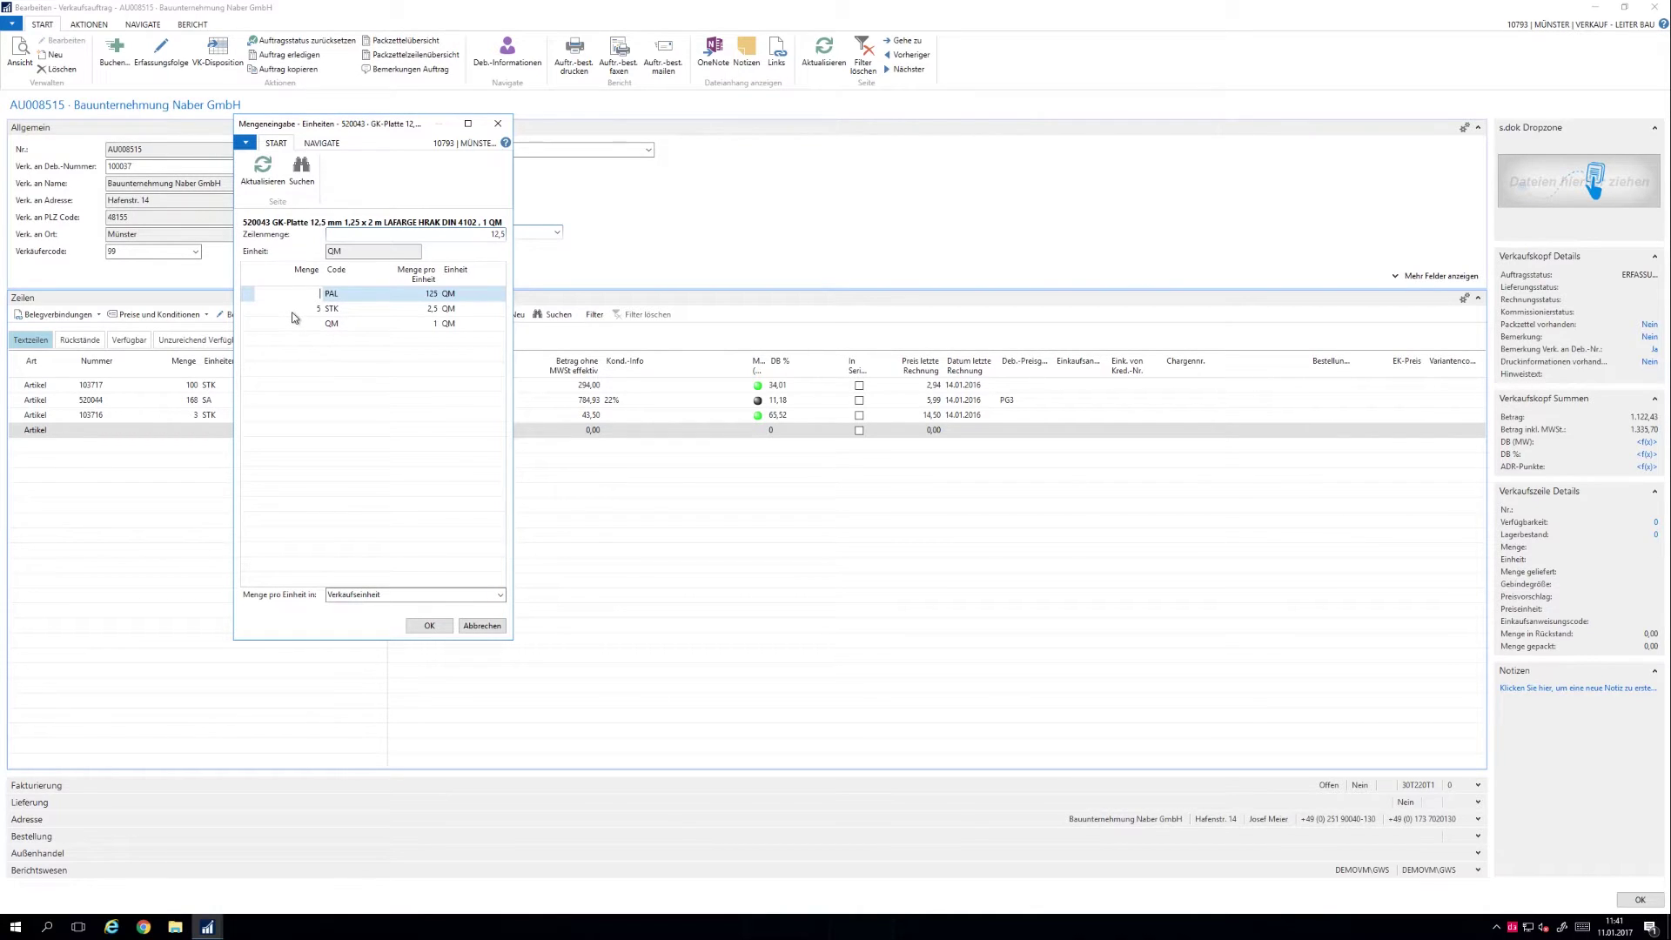
pyautogui.press('Return')
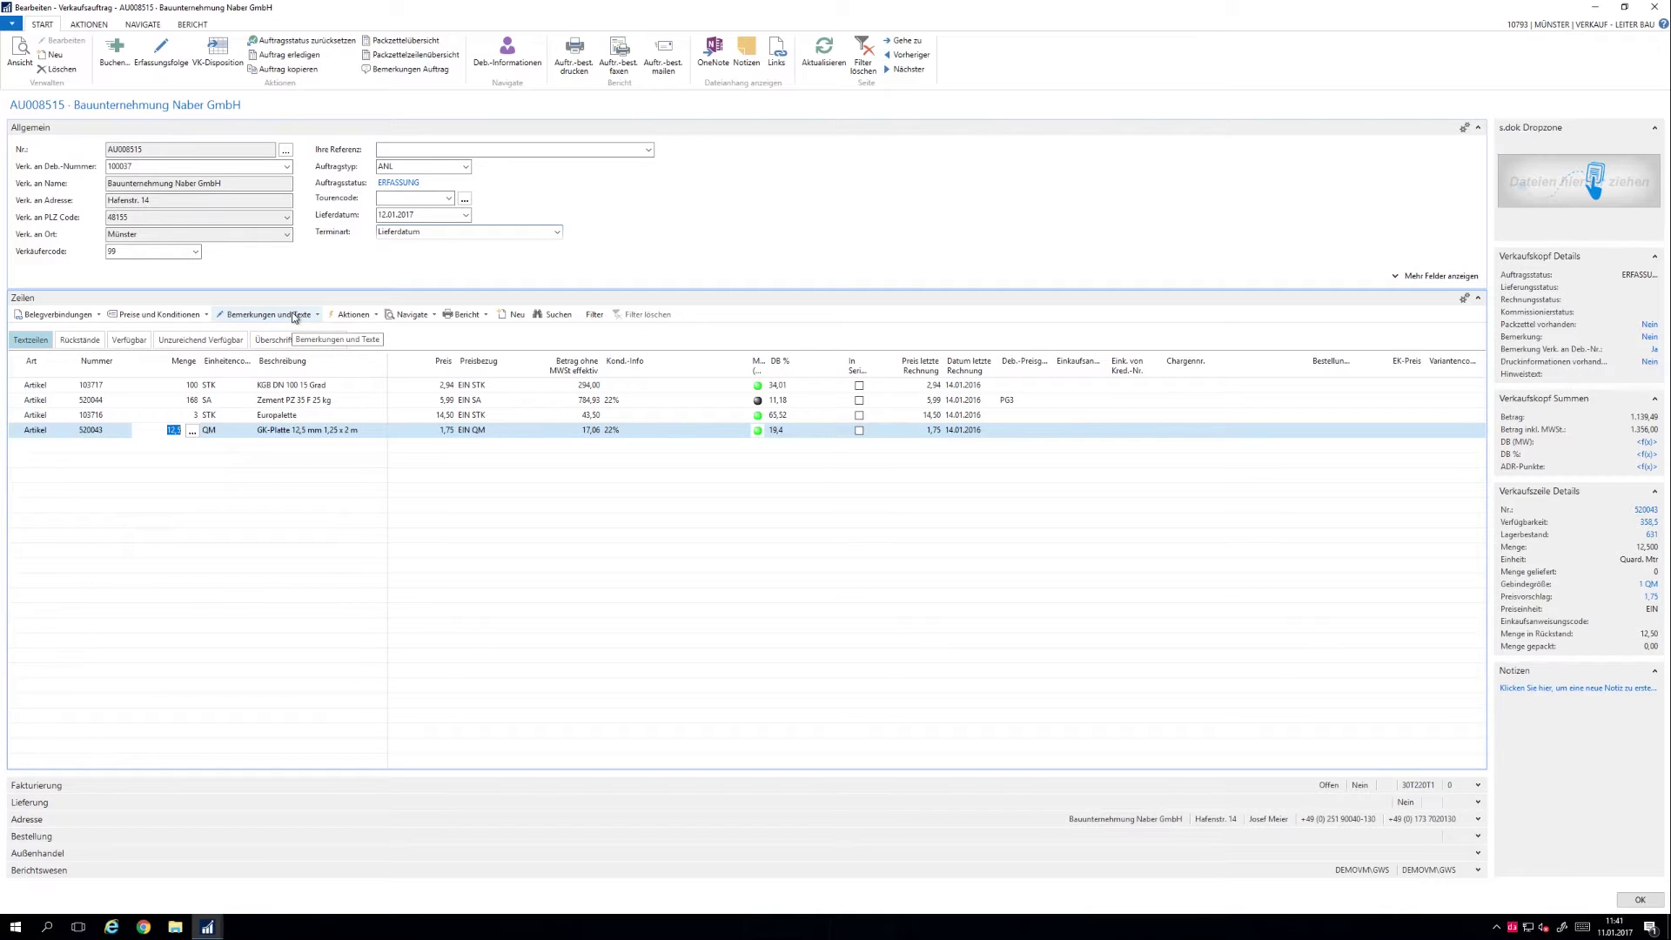
pyautogui.press('Return')
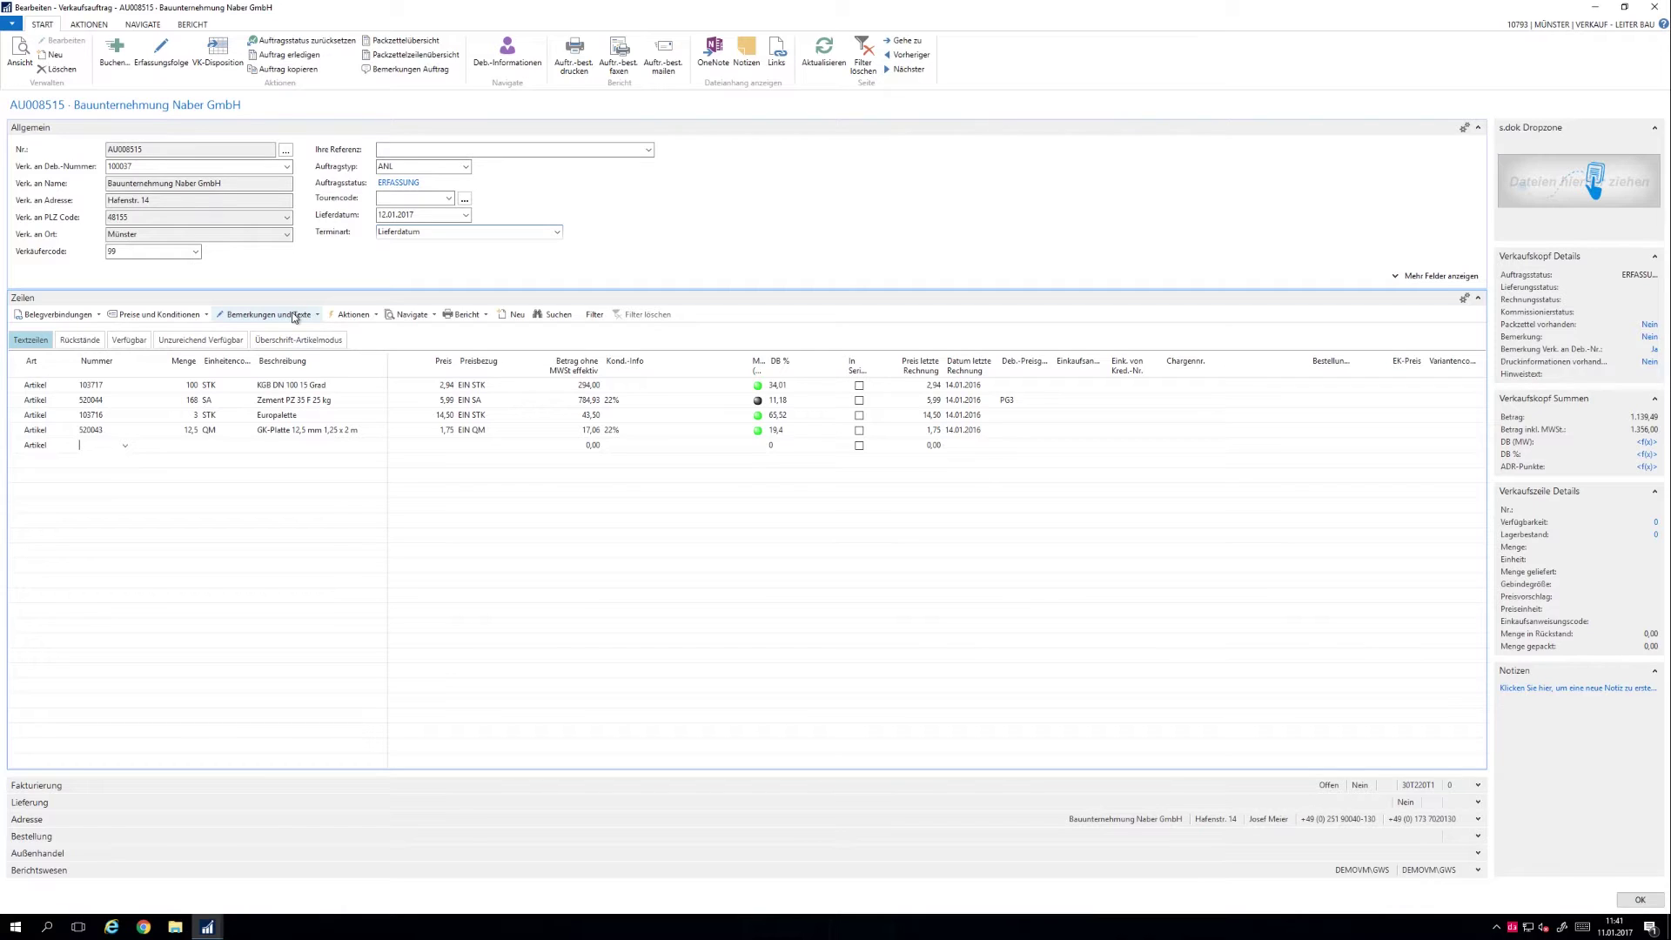
# Step: Search for "kvh" on the new order line and pick the article Konstruktions Vollholz 220 x 100 mm
pyautogui.write('k')
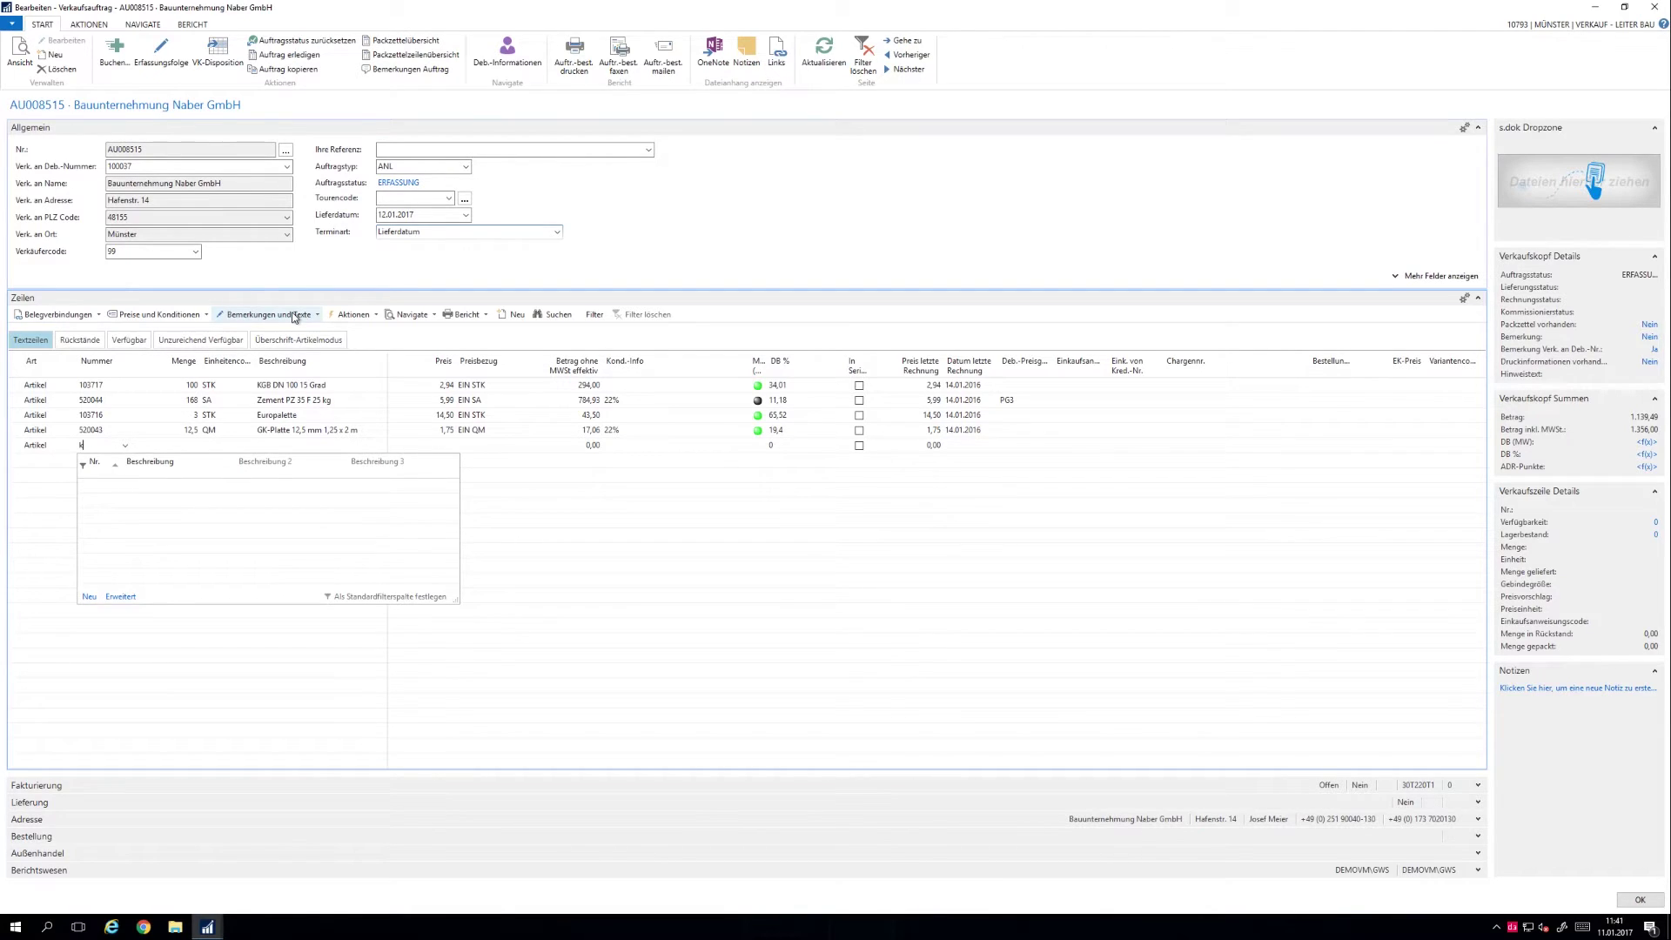
pyautogui.write('dvh')
pyautogui.press('Escape')
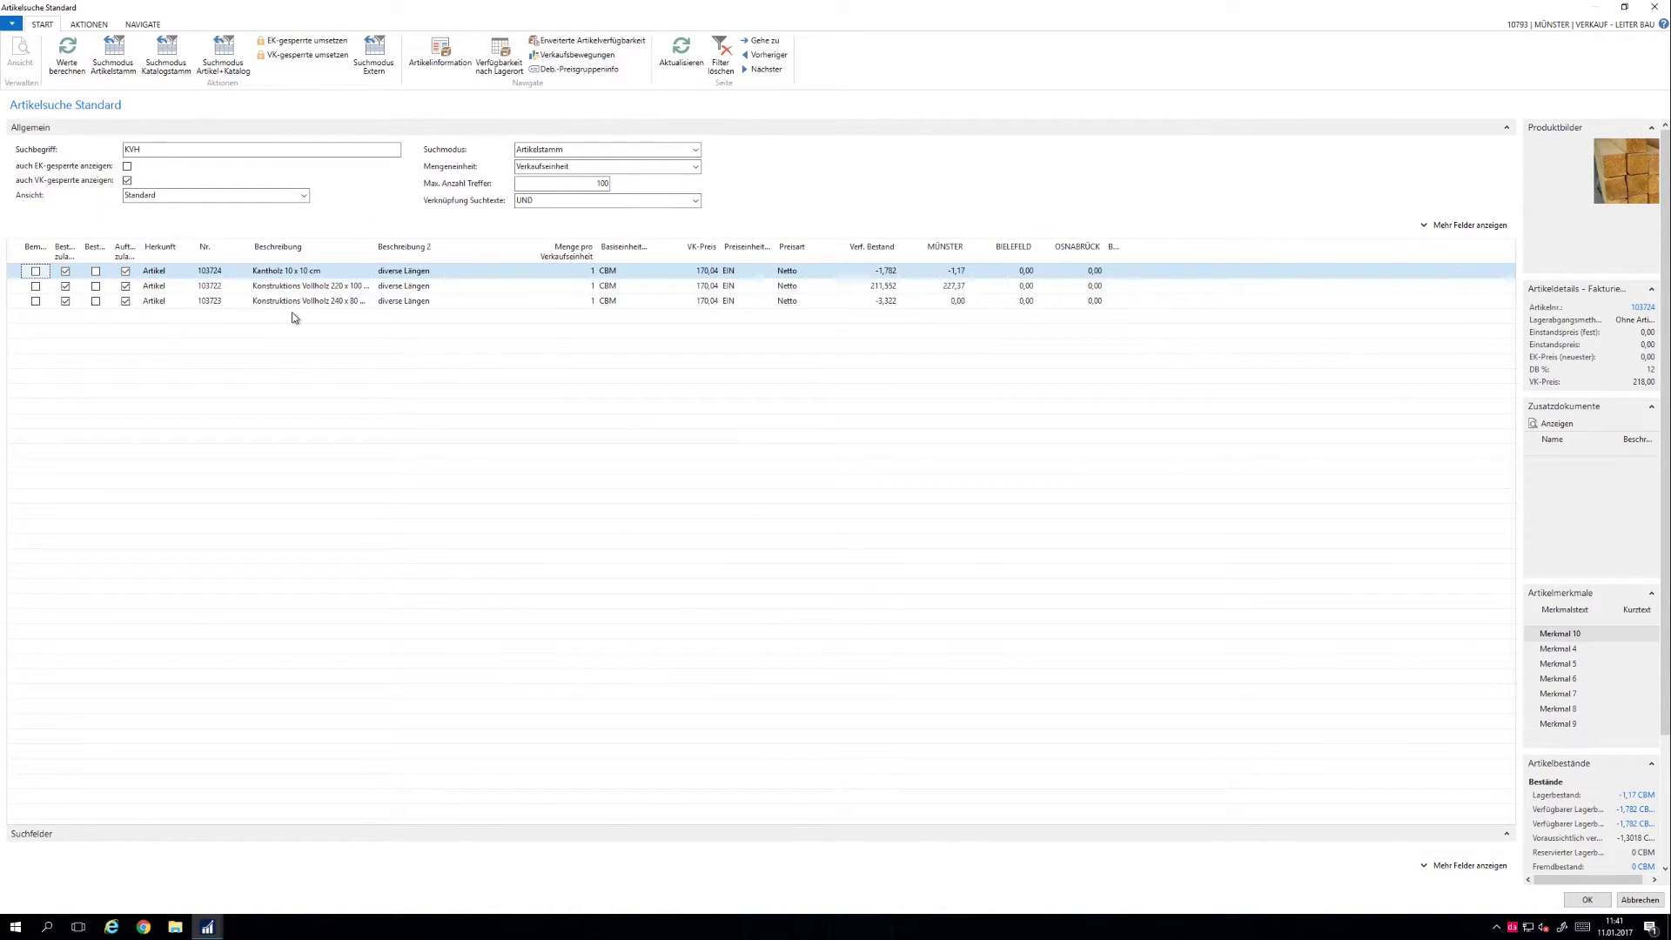
pyautogui.press('Down')
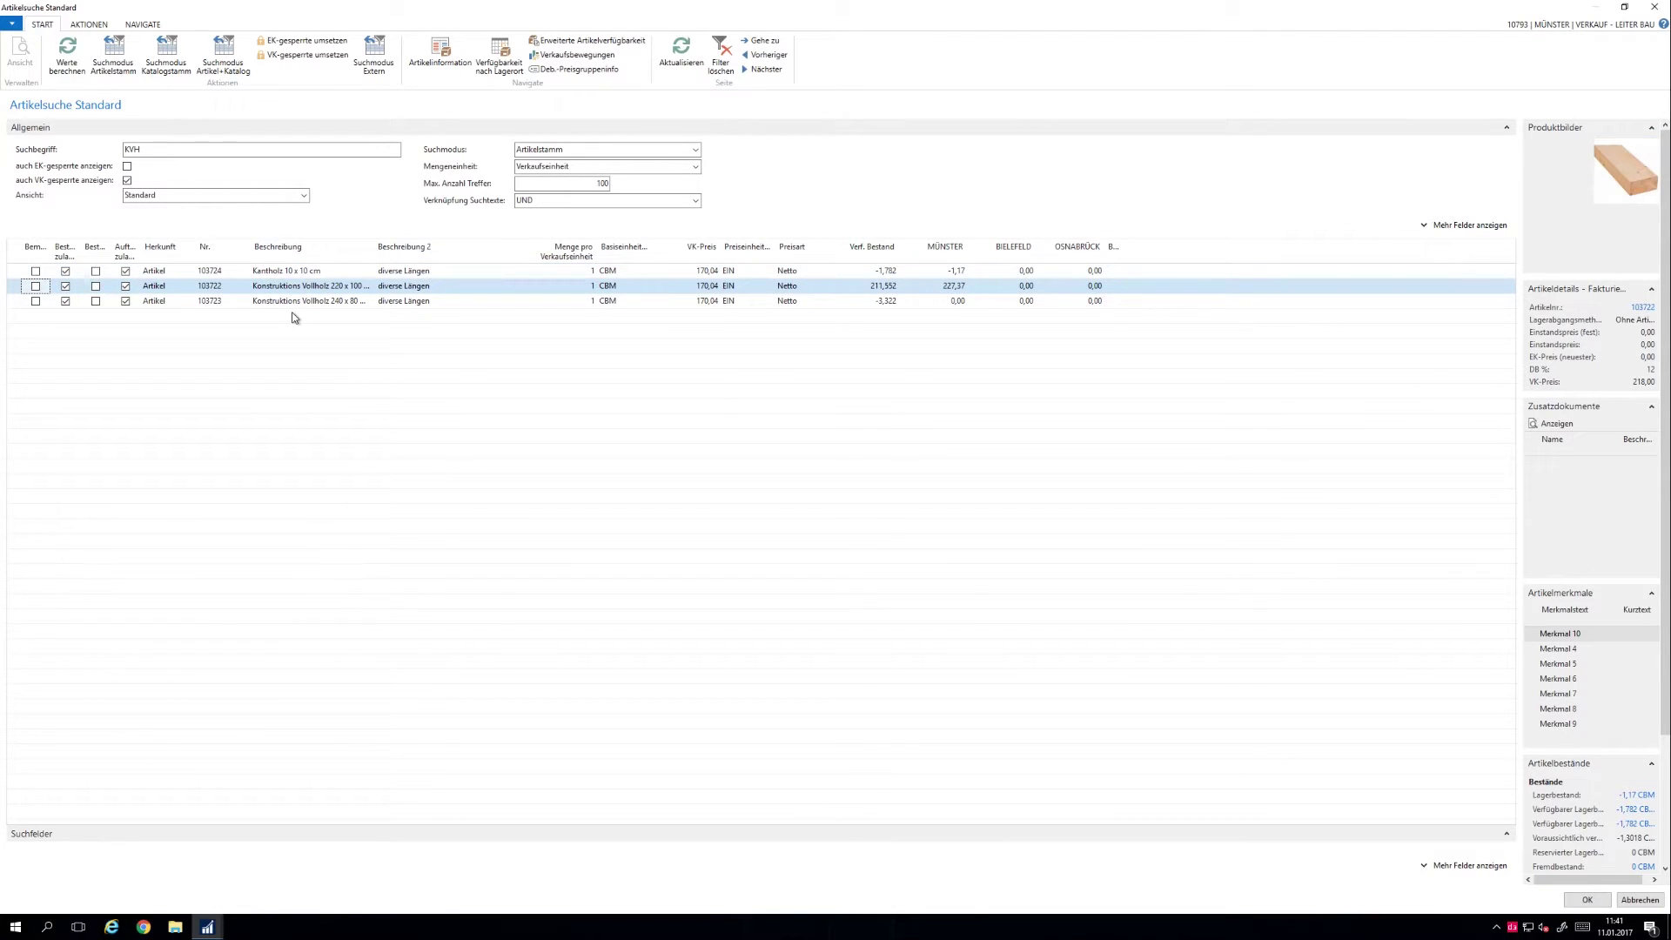
pyautogui.press('Return')
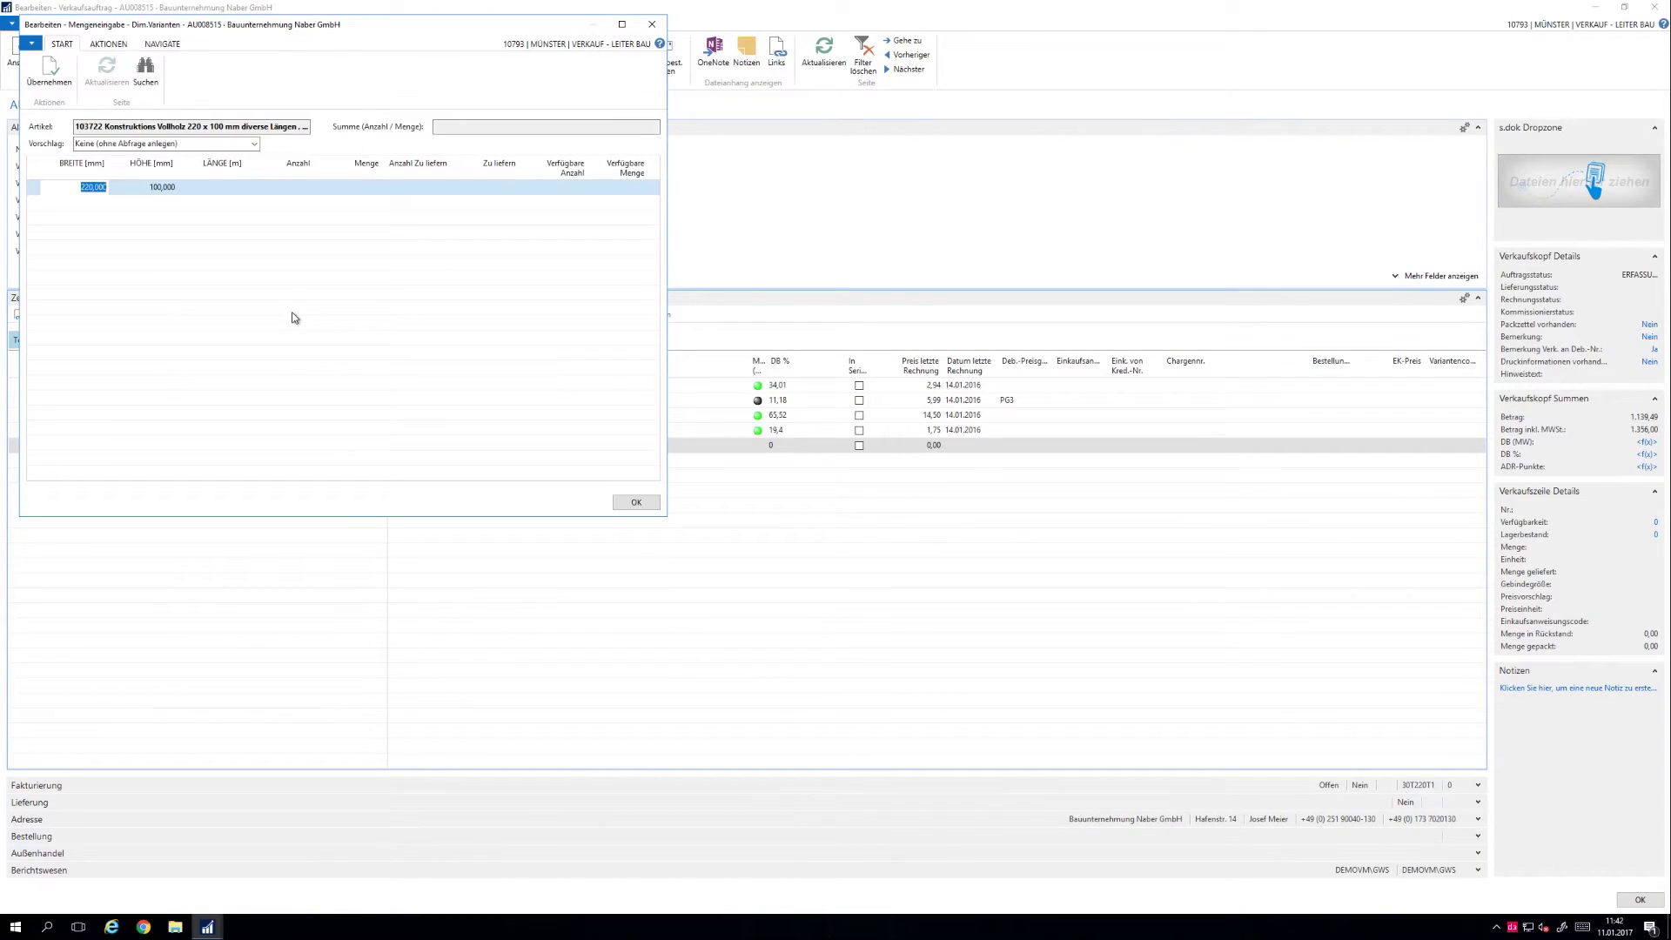
# Step: Enter a length of 12 m and a count of 10 for the solid construction timber and accept the quantity
pyautogui.moveTo(313, 32); pyautogui.dragTo(566, 166)
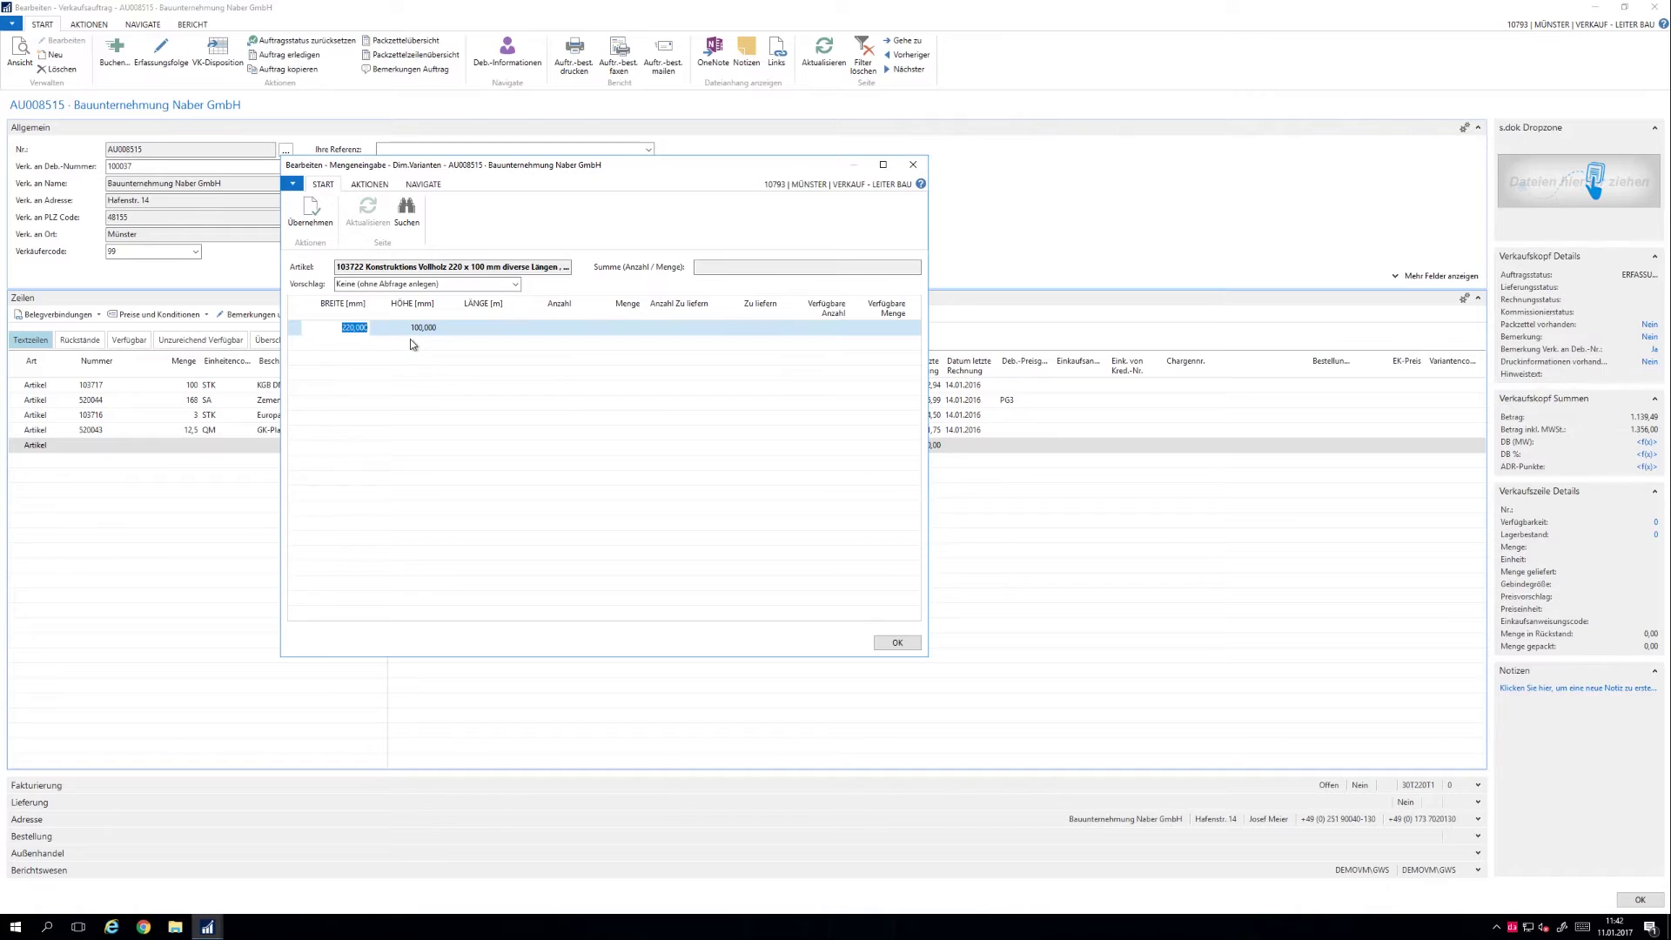
pyautogui.click(499, 329)
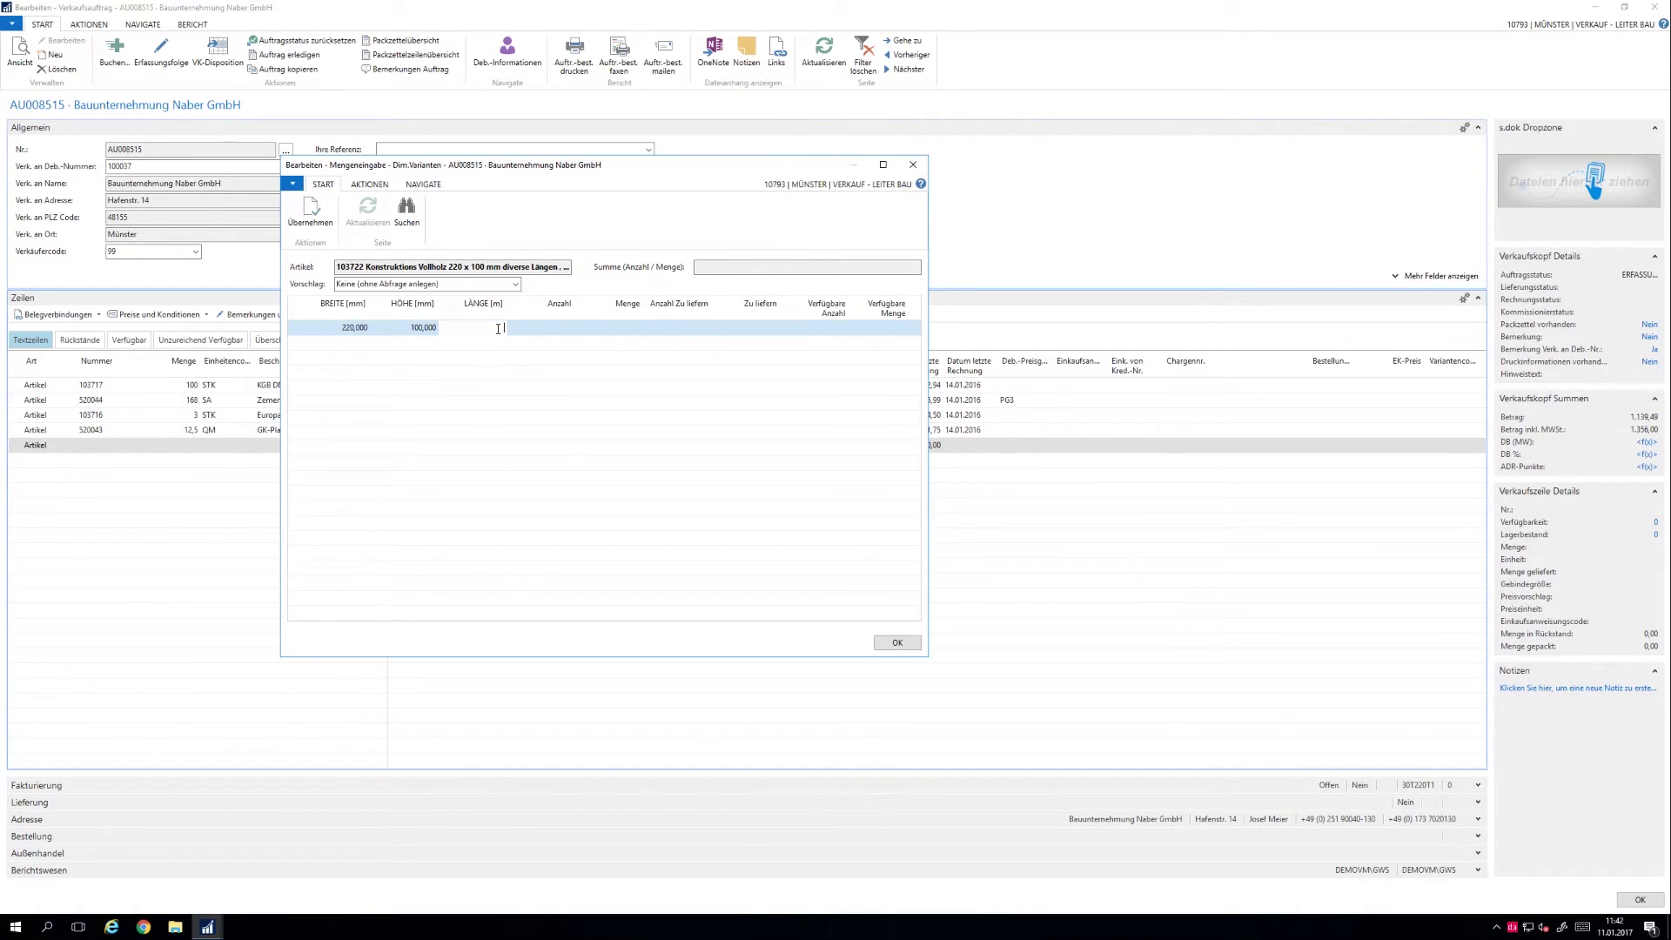
pyautogui.write('12')
pyautogui.press('Tab')
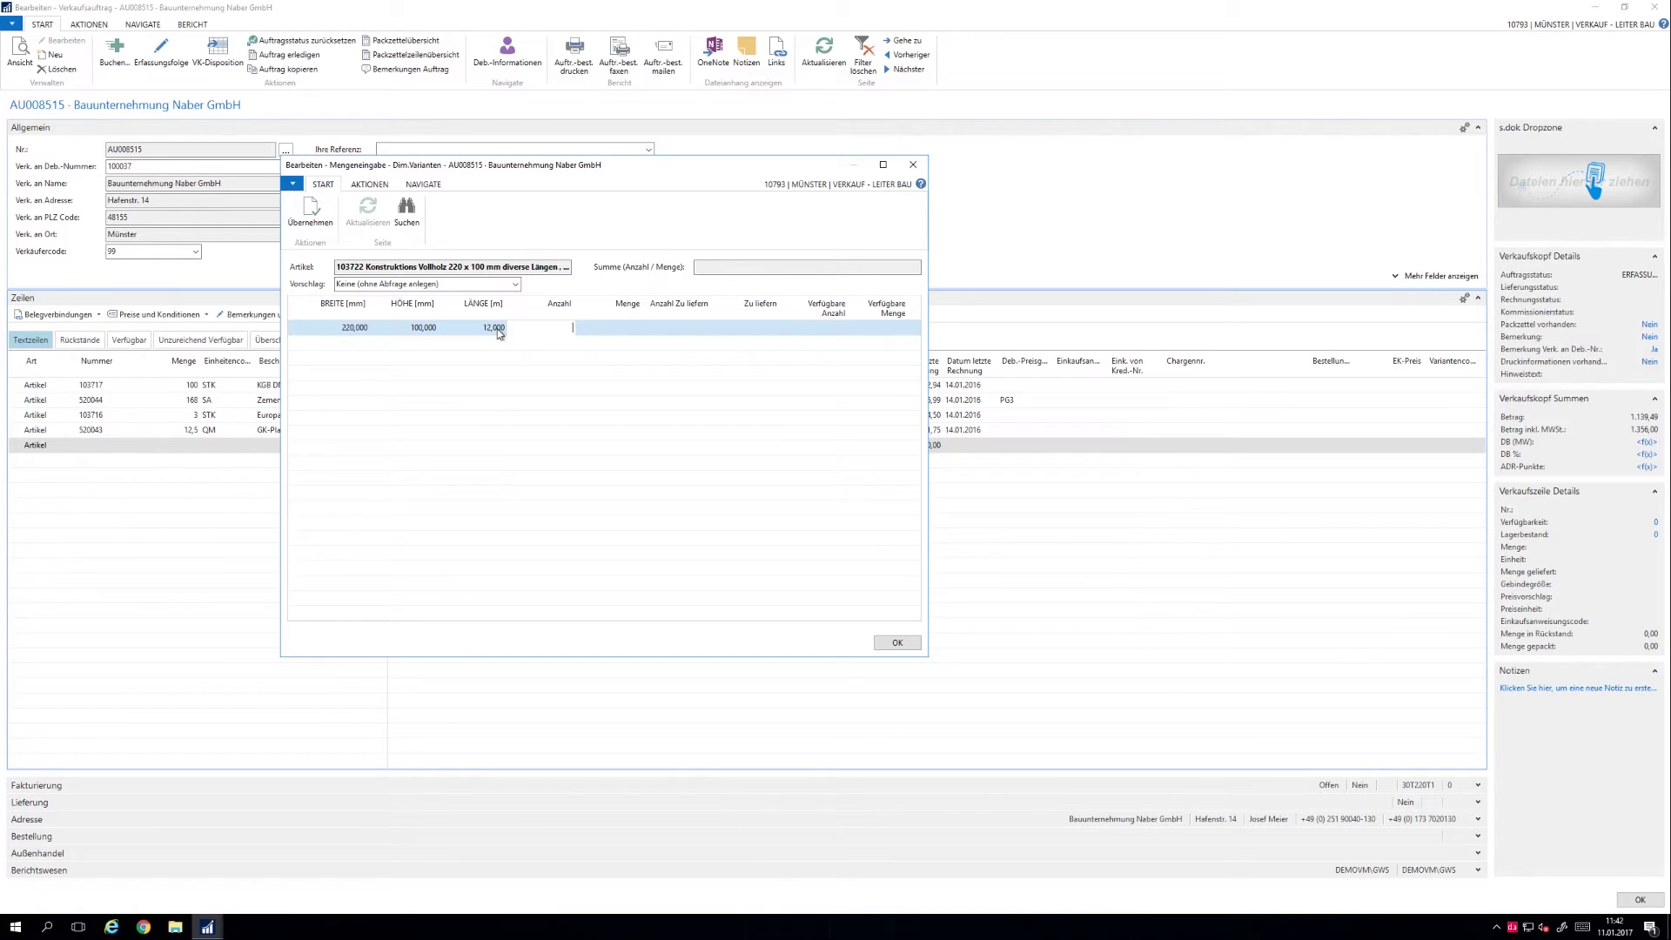
pyautogui.write('10')
pyautogui.press('Tab')
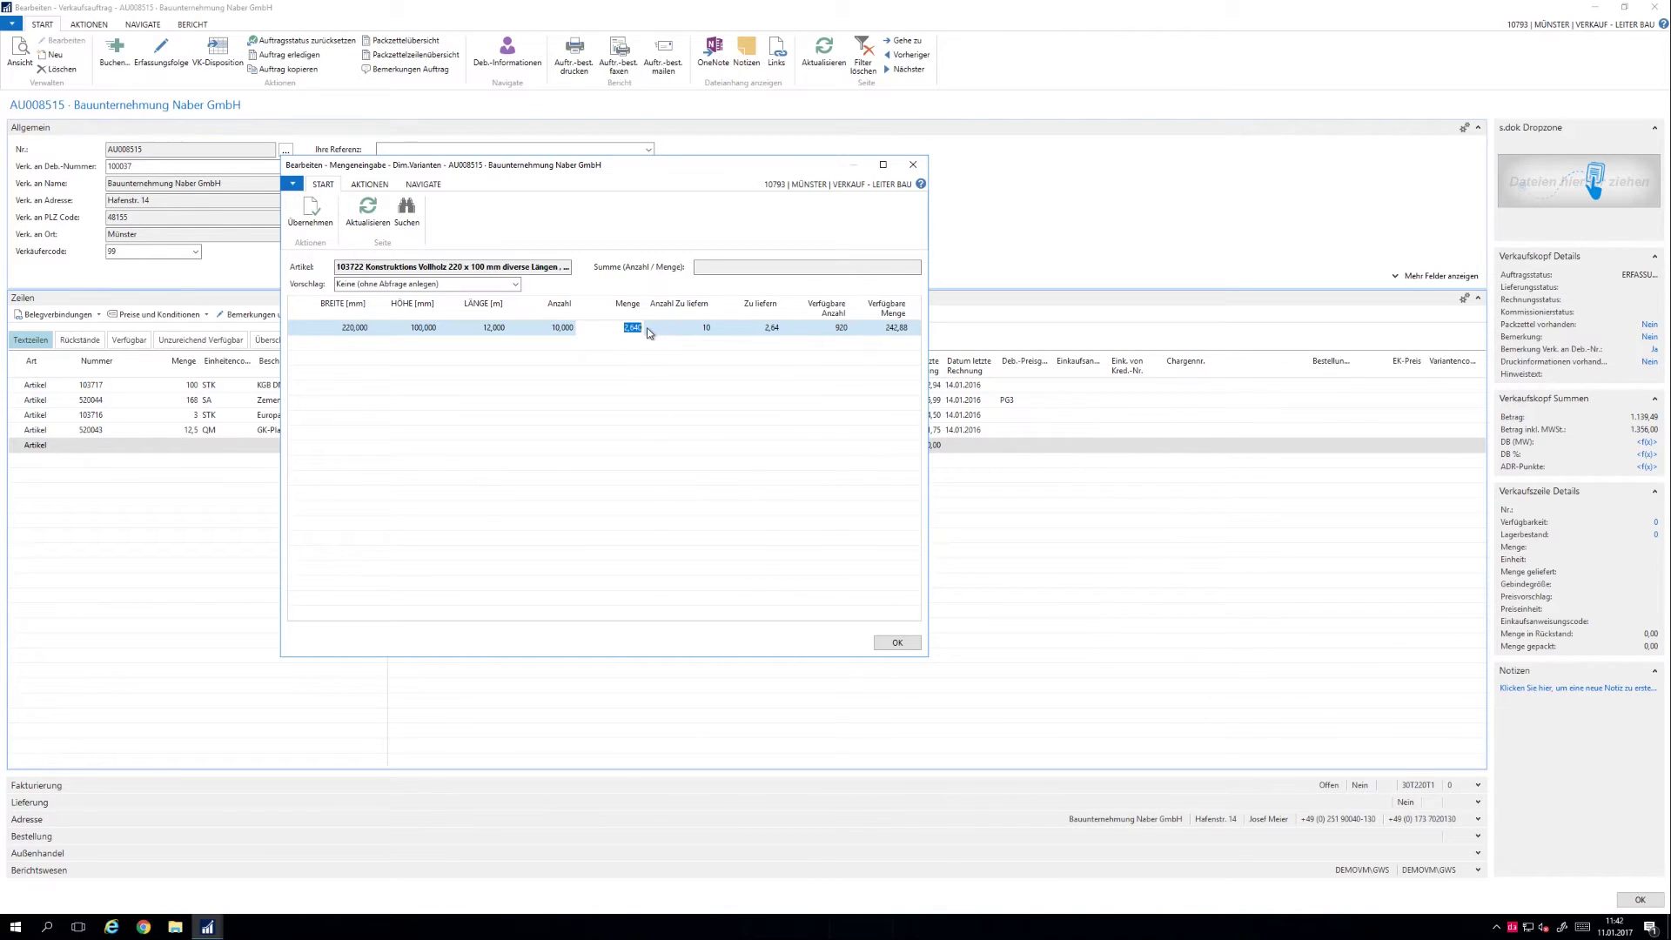
pyautogui.press('Return')
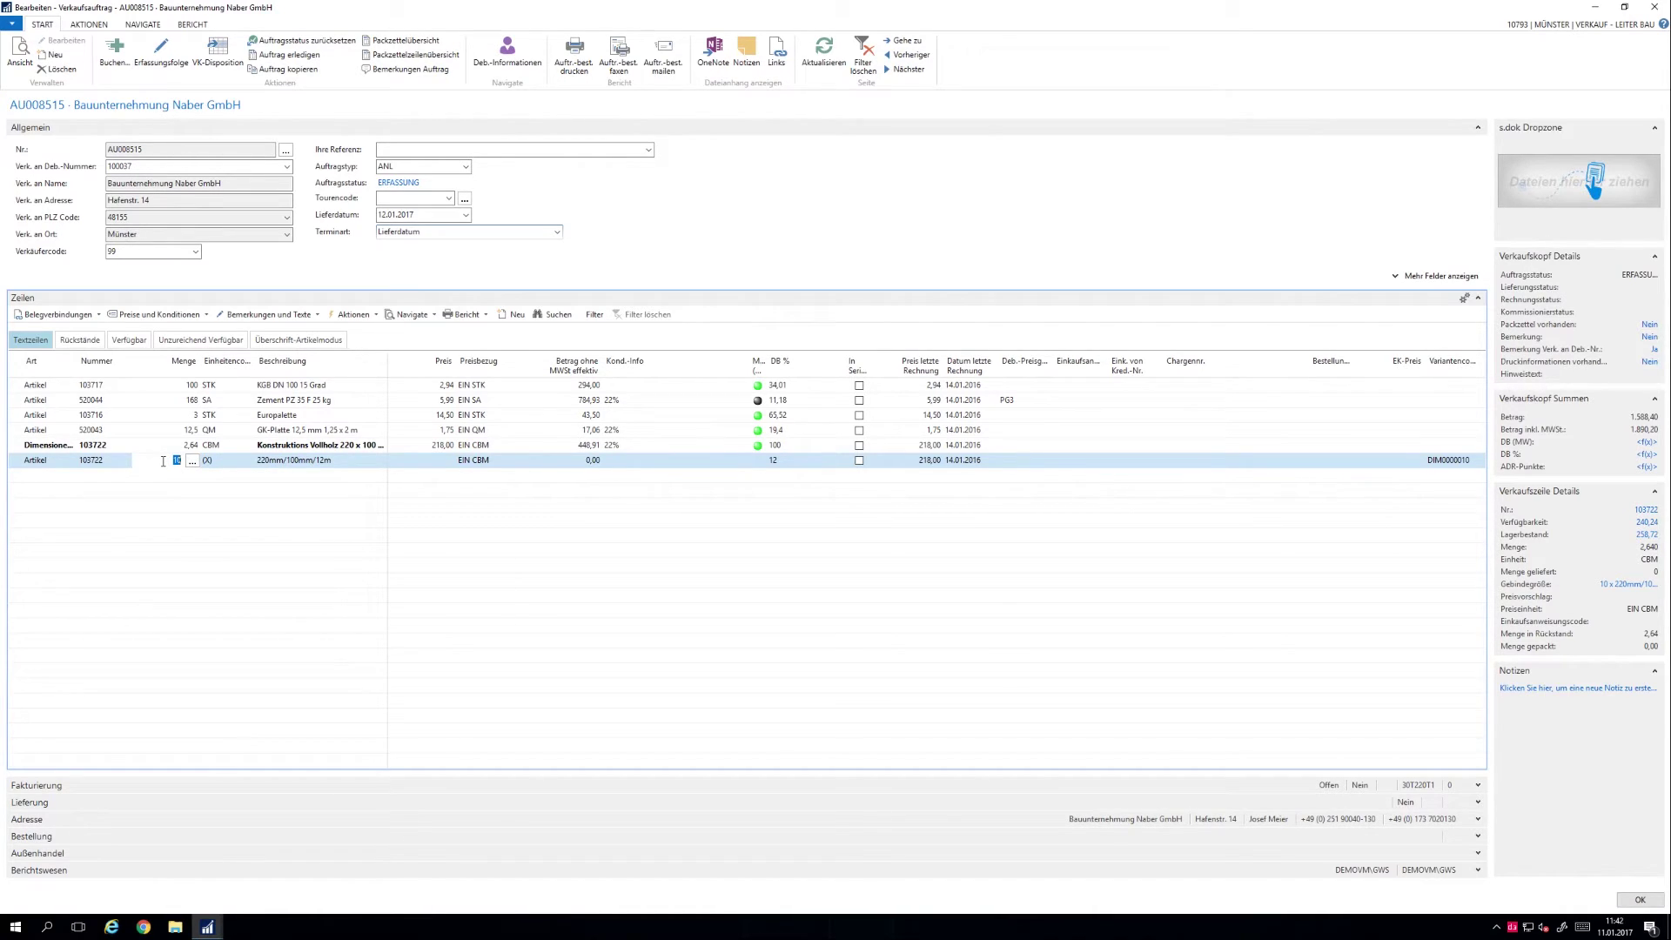
# Step: Start another order line with the article Bauholz roh gemäß Aufmass
pyautogui.click(29, 476)
pyautogui.click(91, 473)
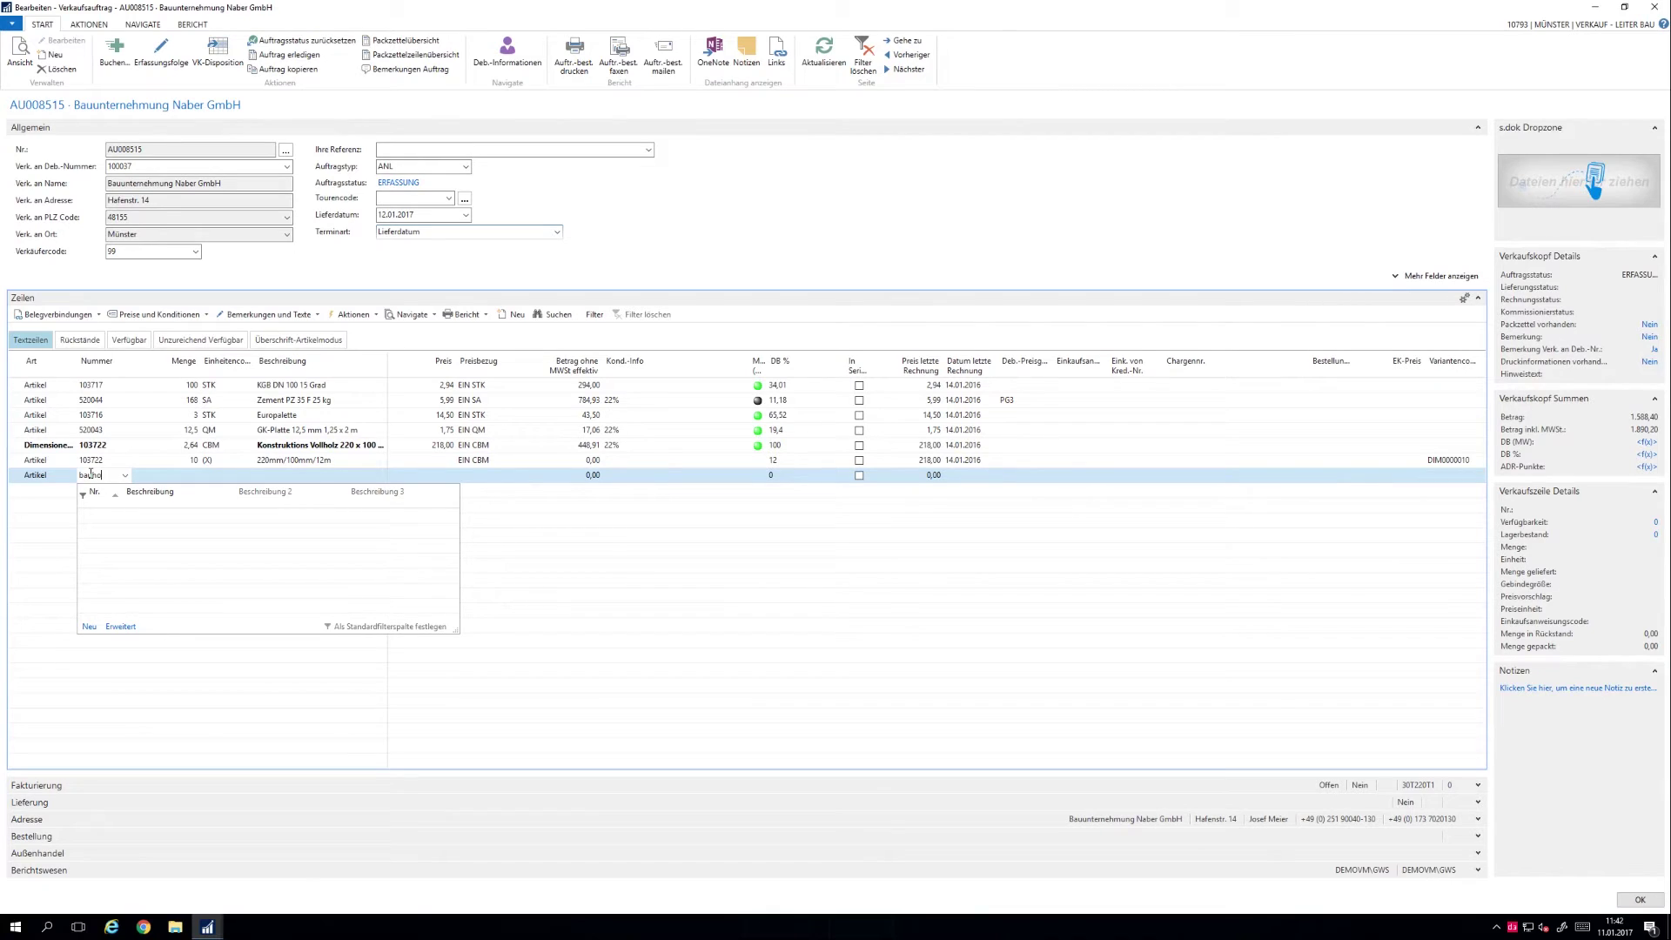
pyautogui.press('Escape')
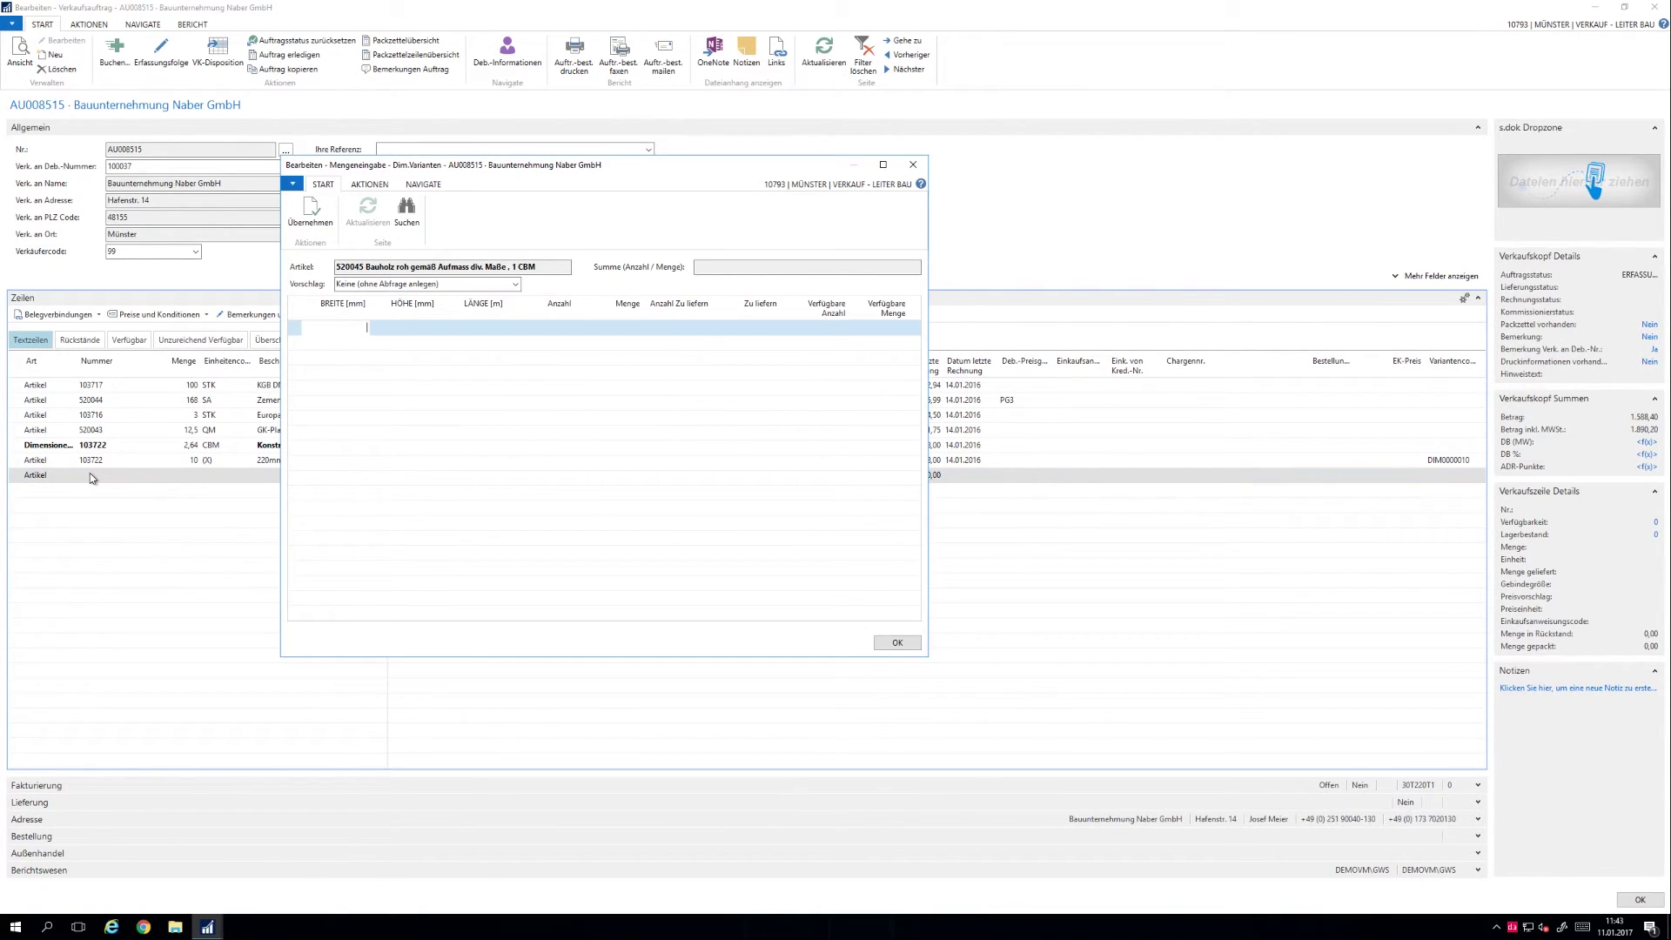
# Step: Enter width 150 mm, height 100 mm, length 6 m and count 10 for the rough timber and accept the quantity
pyautogui.write('150')
pyautogui.press('Tab')
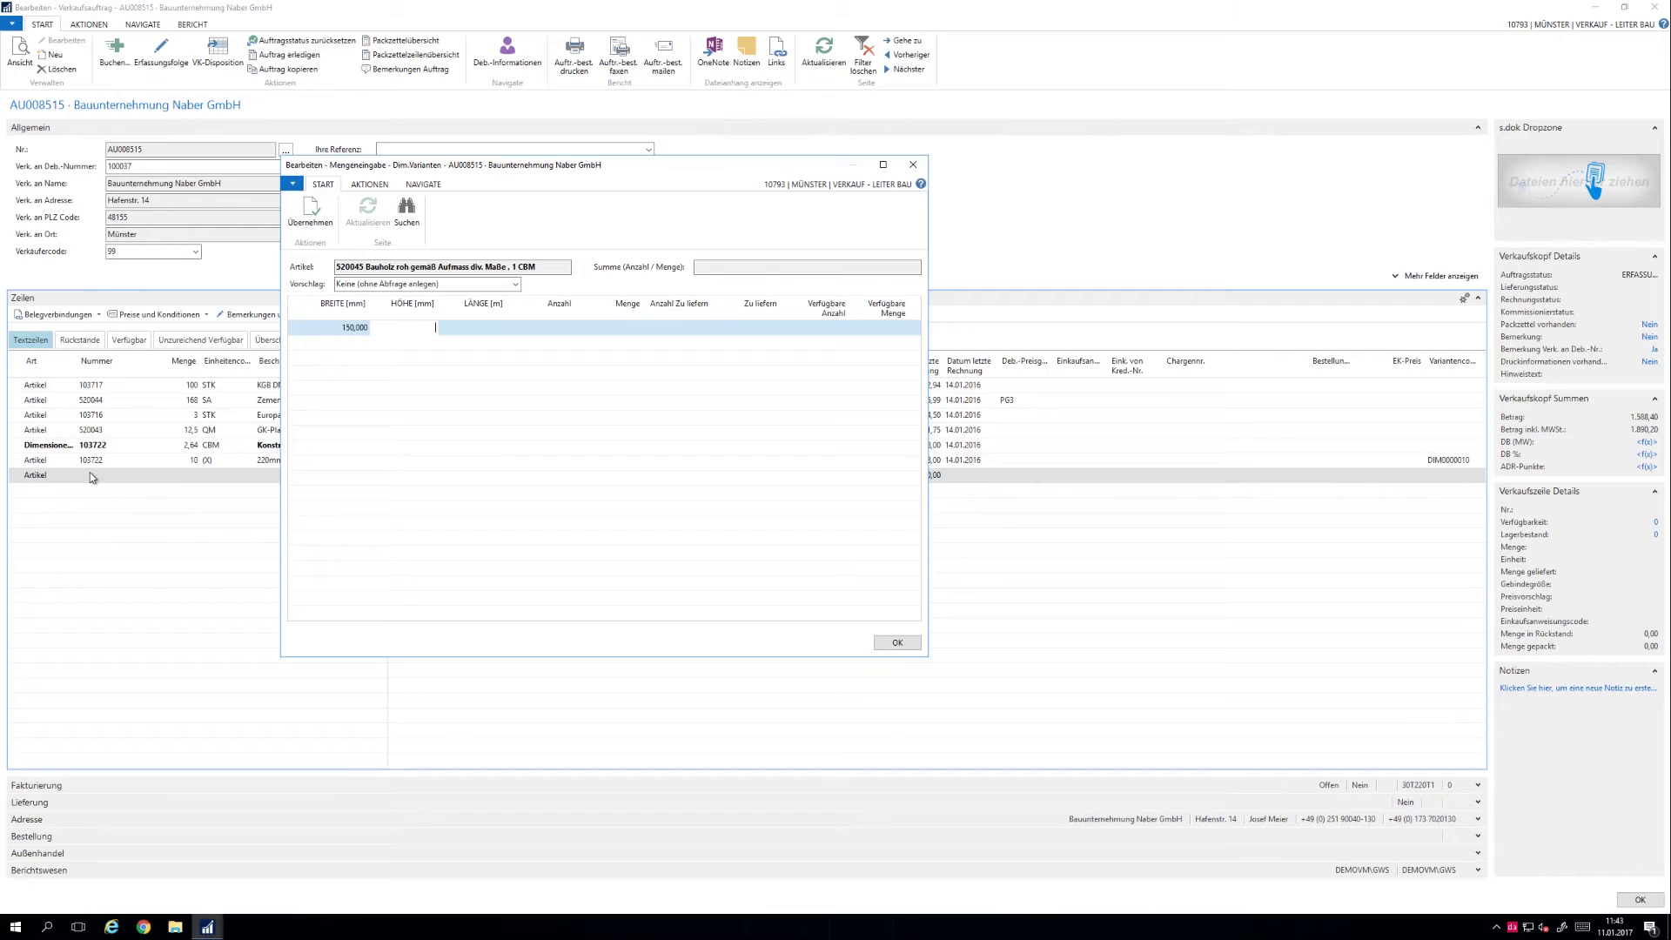
pyautogui.write('100')
pyautogui.press('Tab')
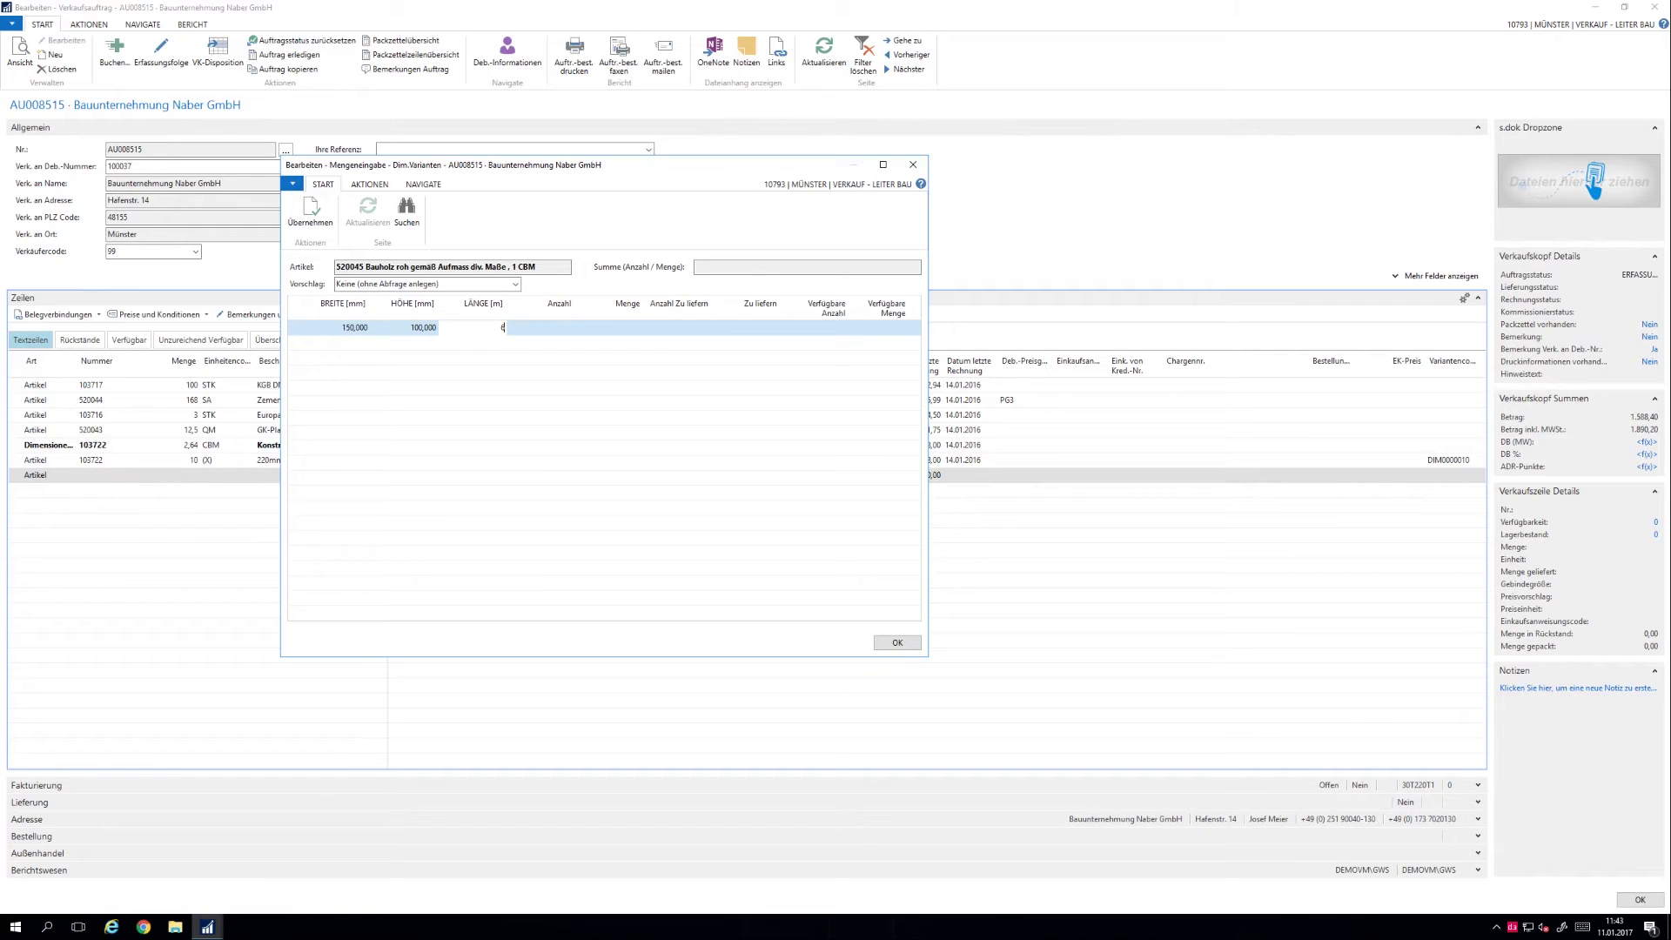
pyautogui.write('6')
pyautogui.press('Tab')
pyautogui.write('10')
pyautogui.press('Tab')
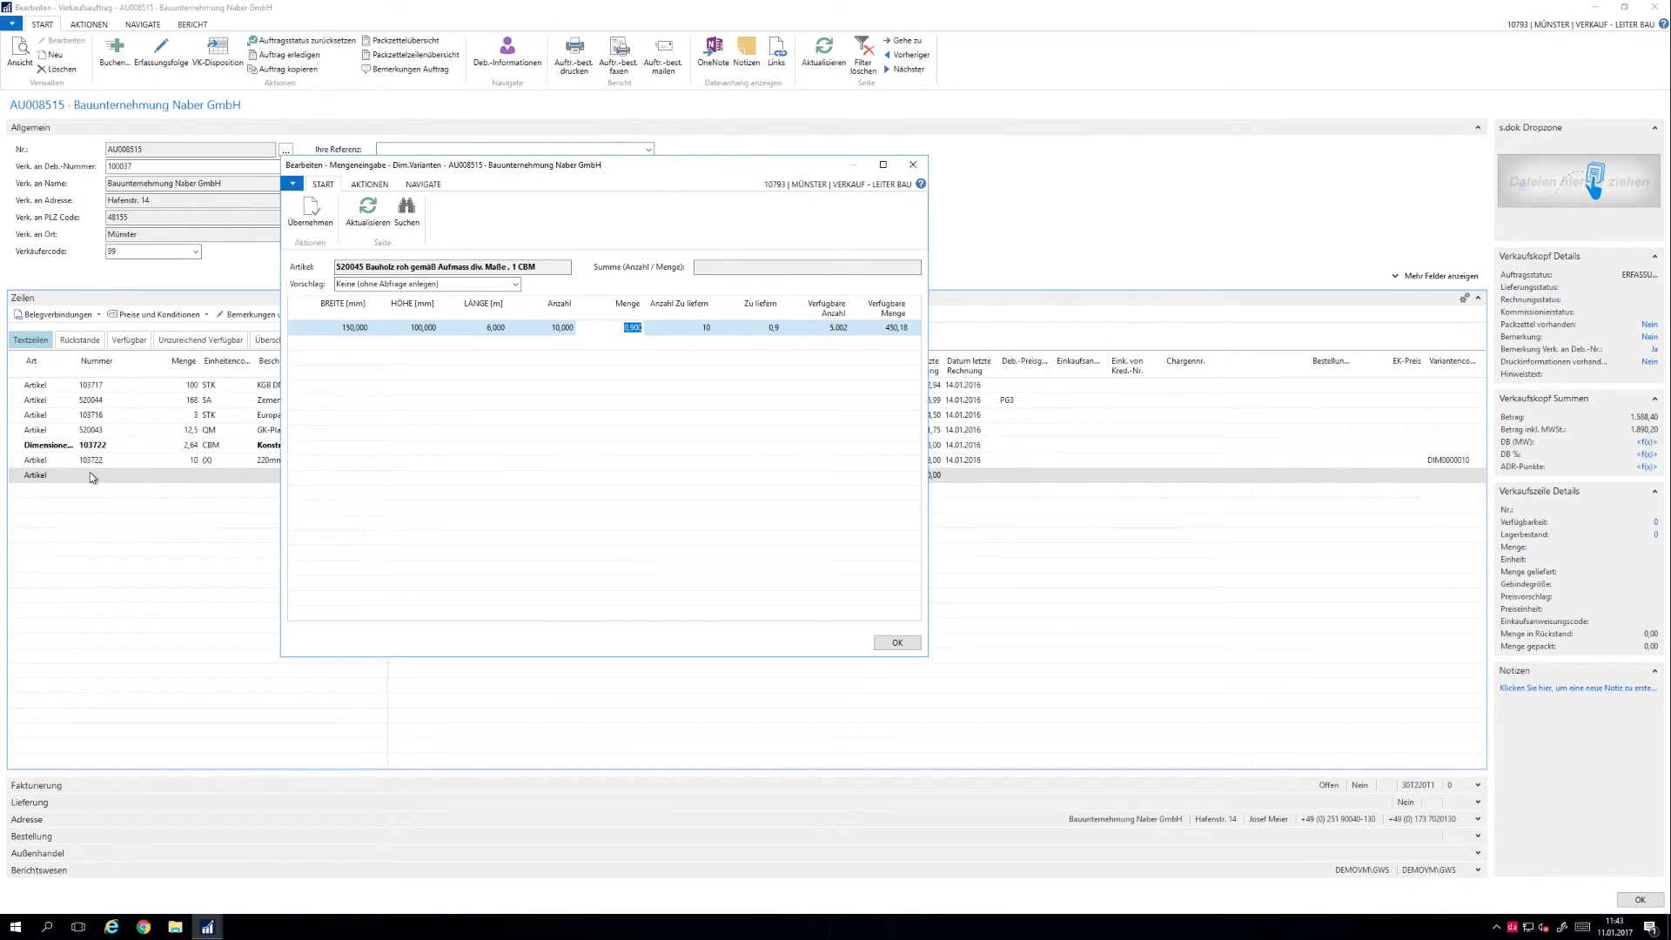
pyautogui.hotkey('ctrl', 'Return')
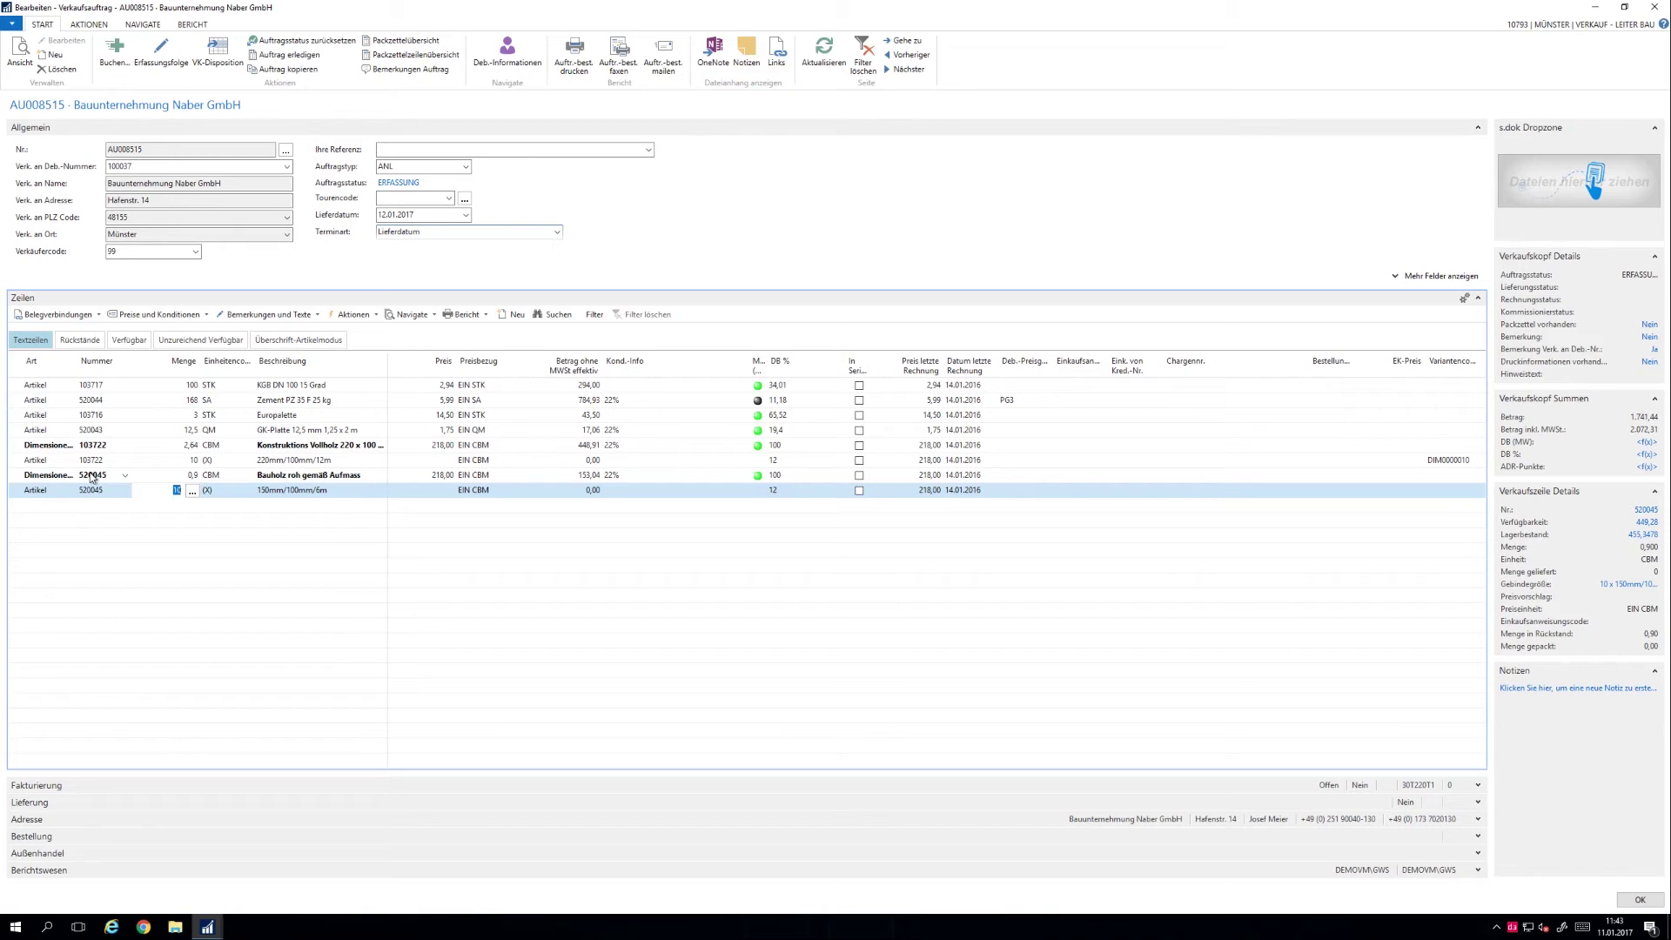
# Step: Add an order line for the article Schiedel-Kamin 25x25 cm, searching with "schiedel", and agree to unfold its bill of materials
pyautogui.press('Return')
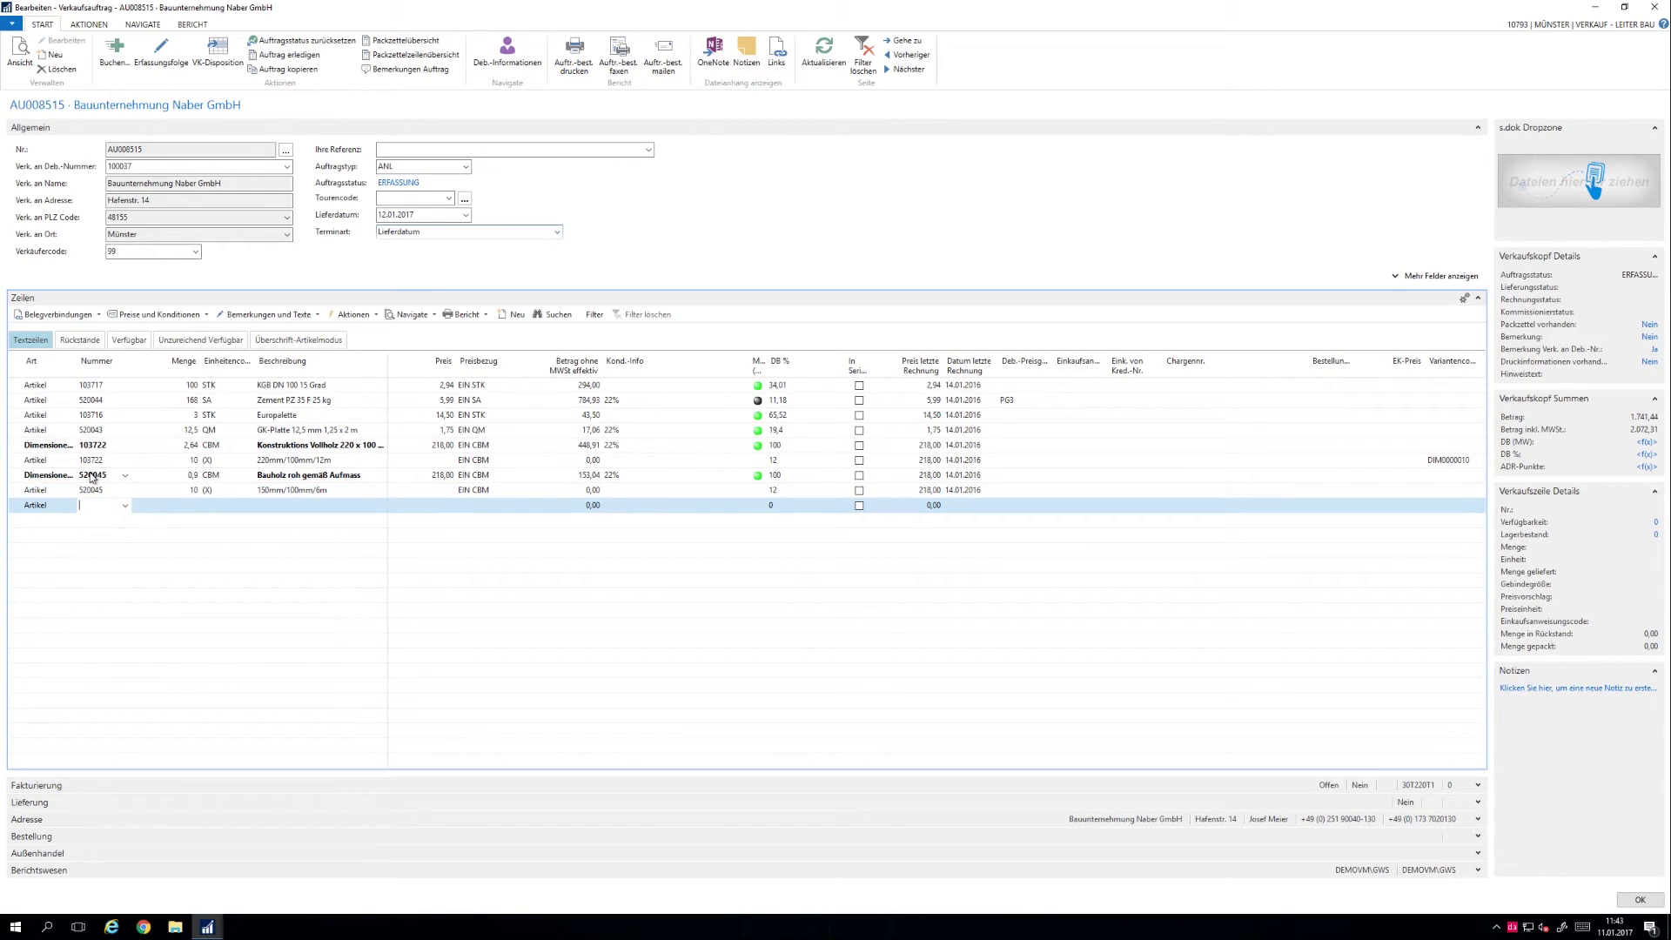
pyautogui.write('schiedel')
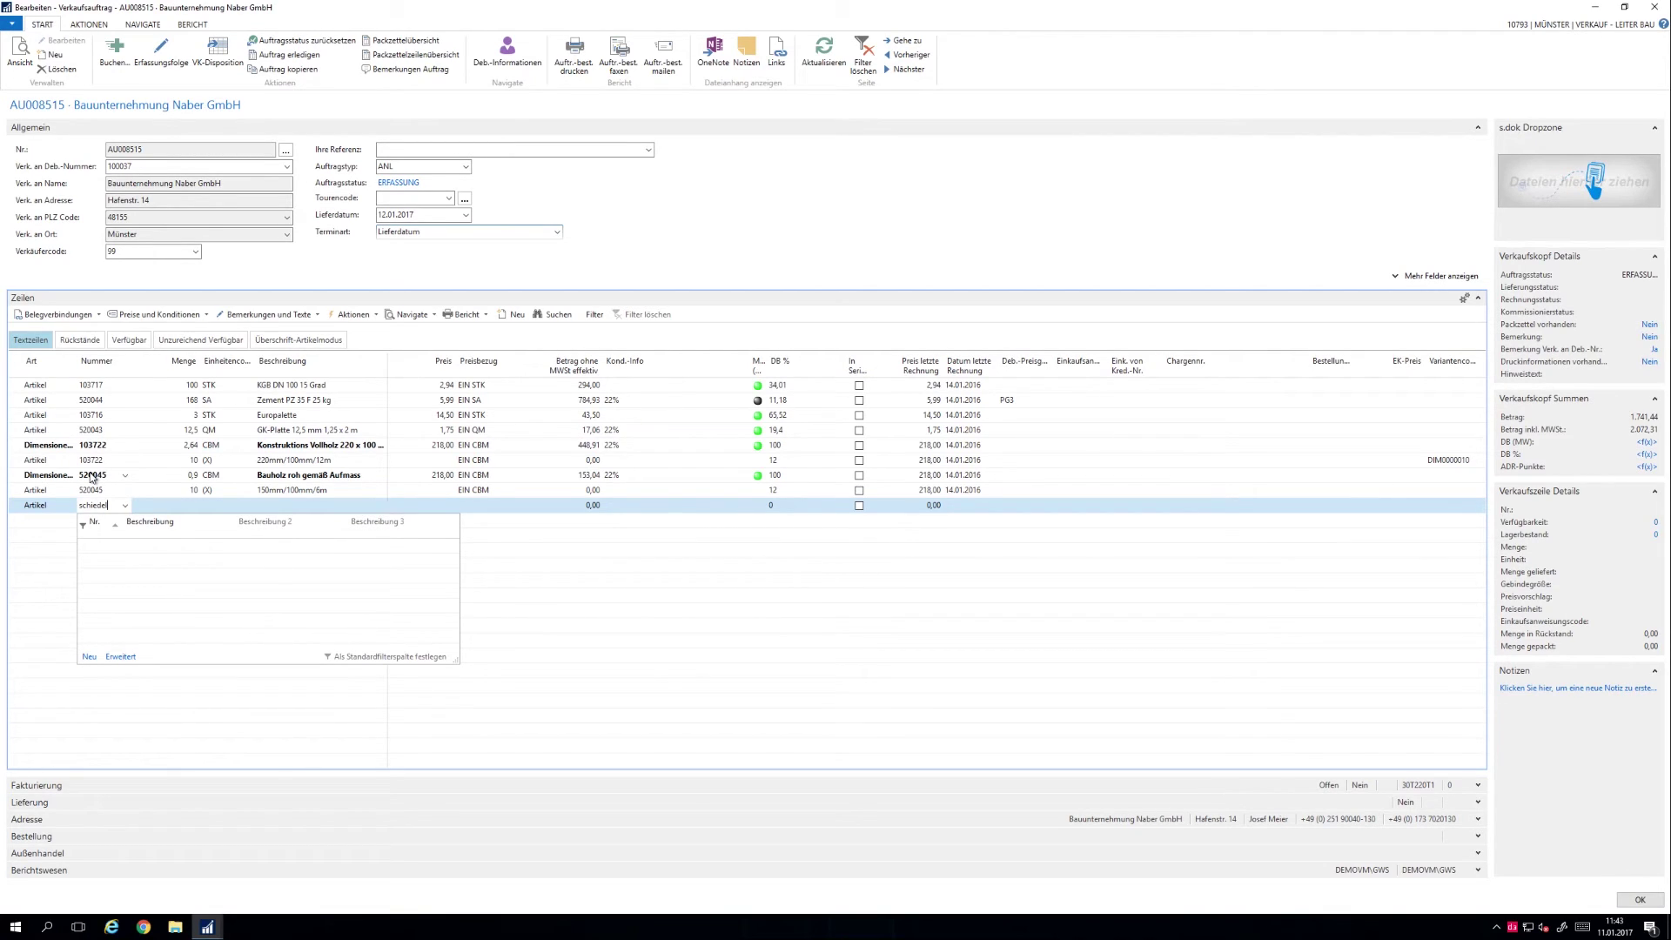
pyautogui.press('Return')
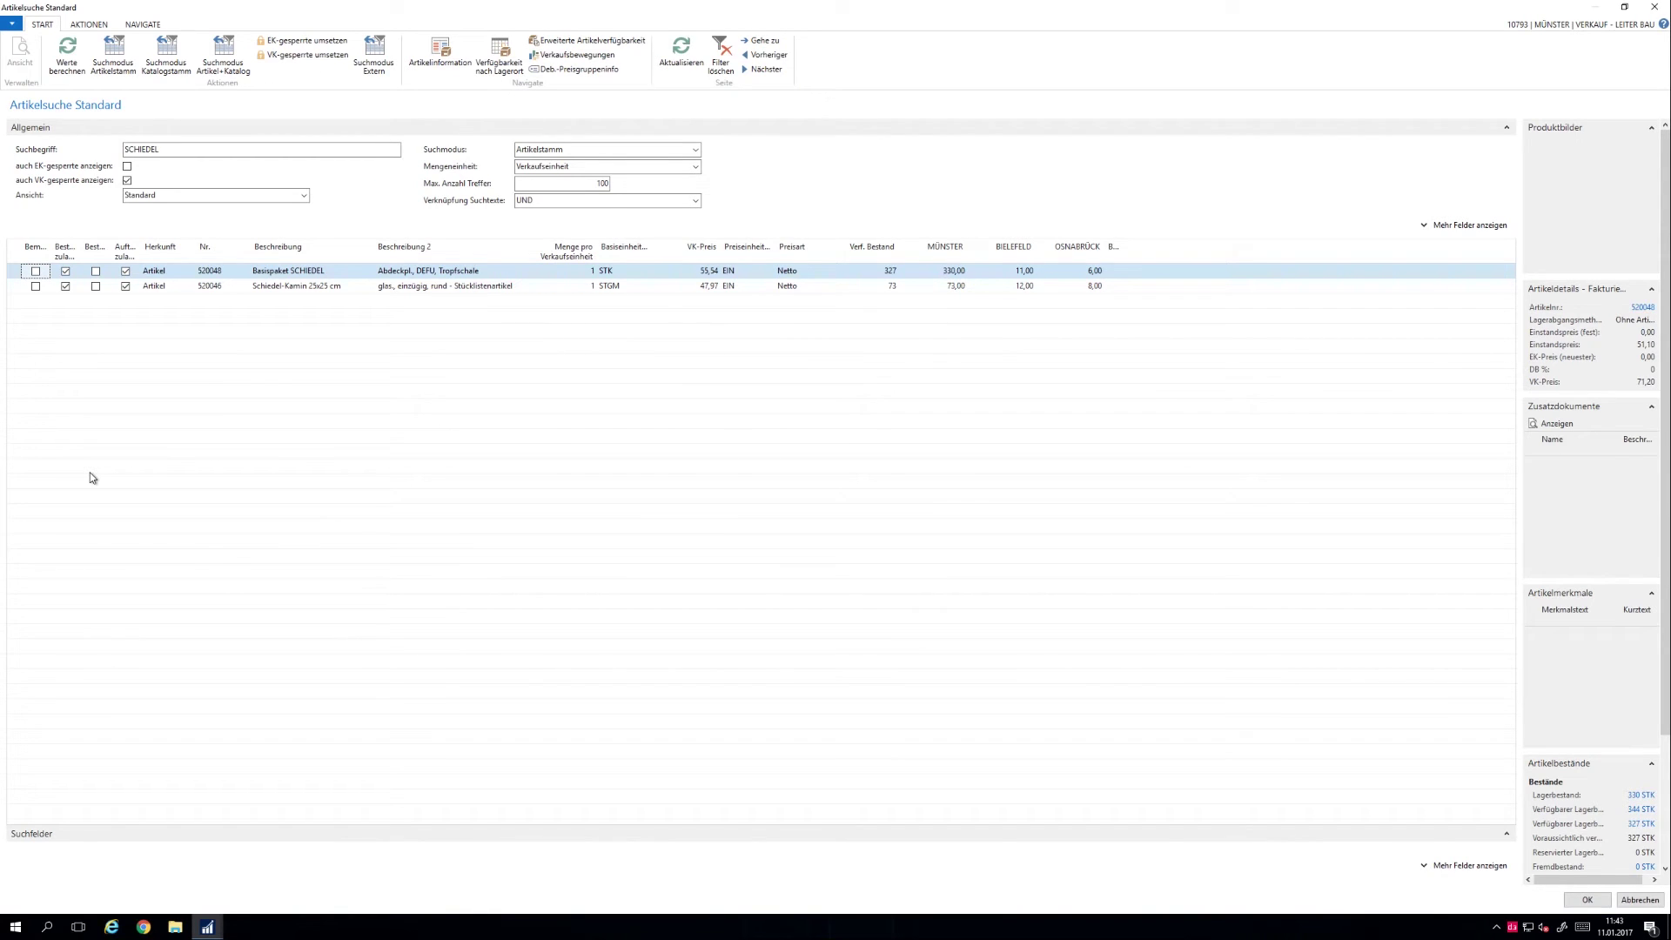
pyautogui.press('Down')
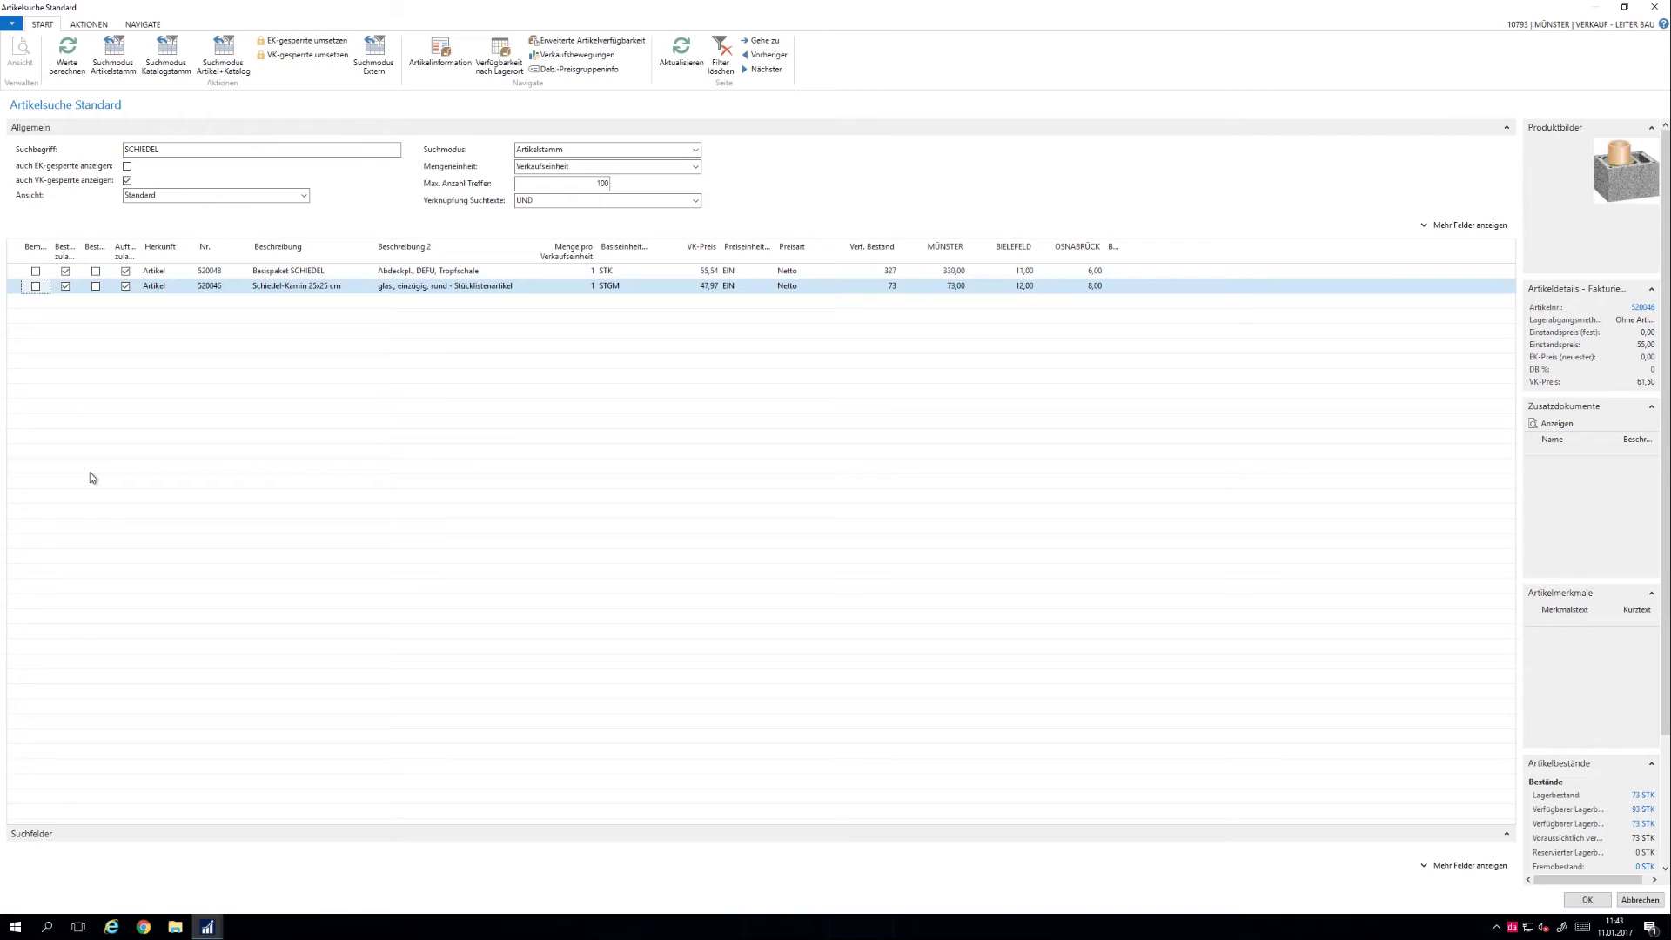
pyautogui.press('Return')
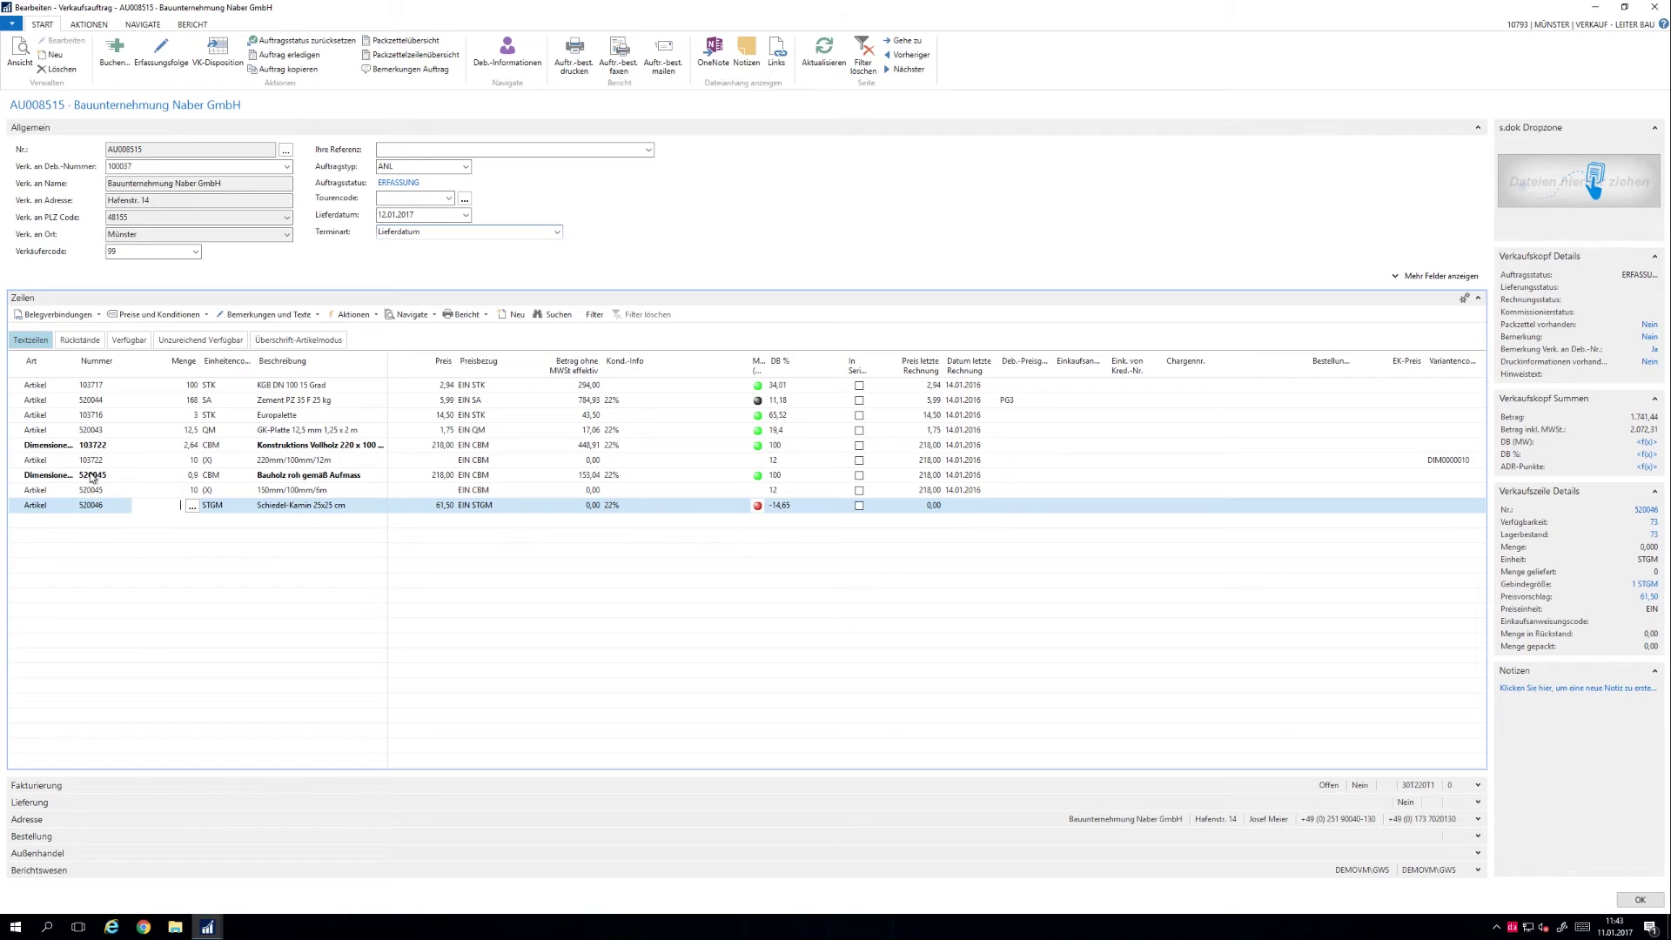
pyautogui.press('Return')
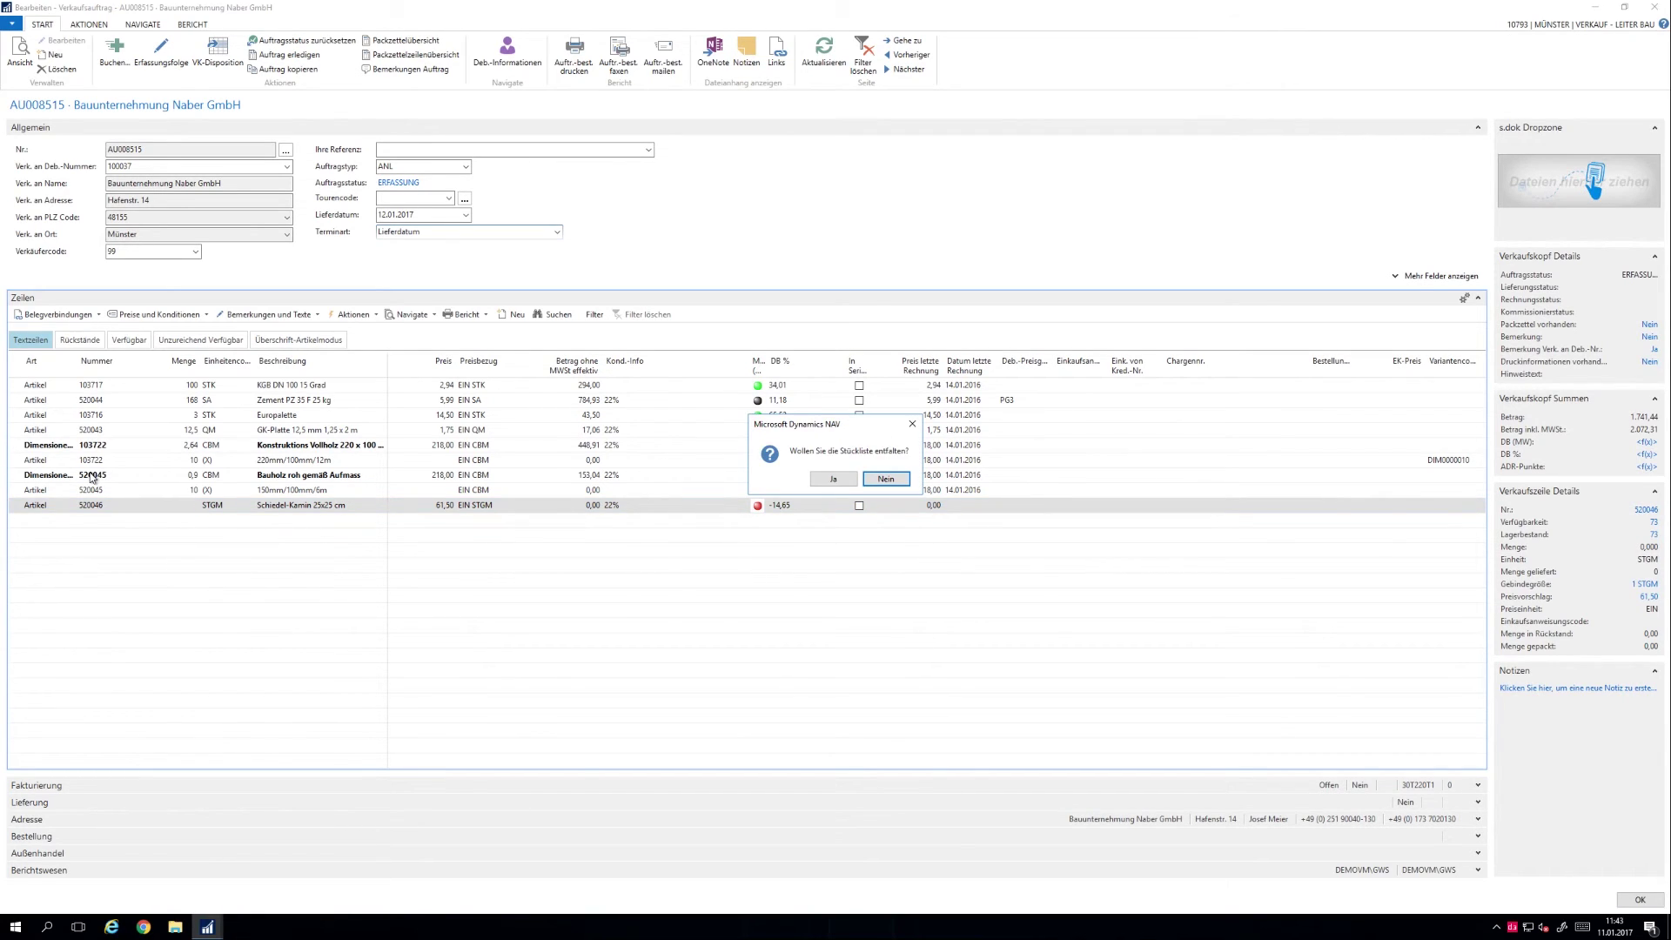
pyautogui.click(844, 480)
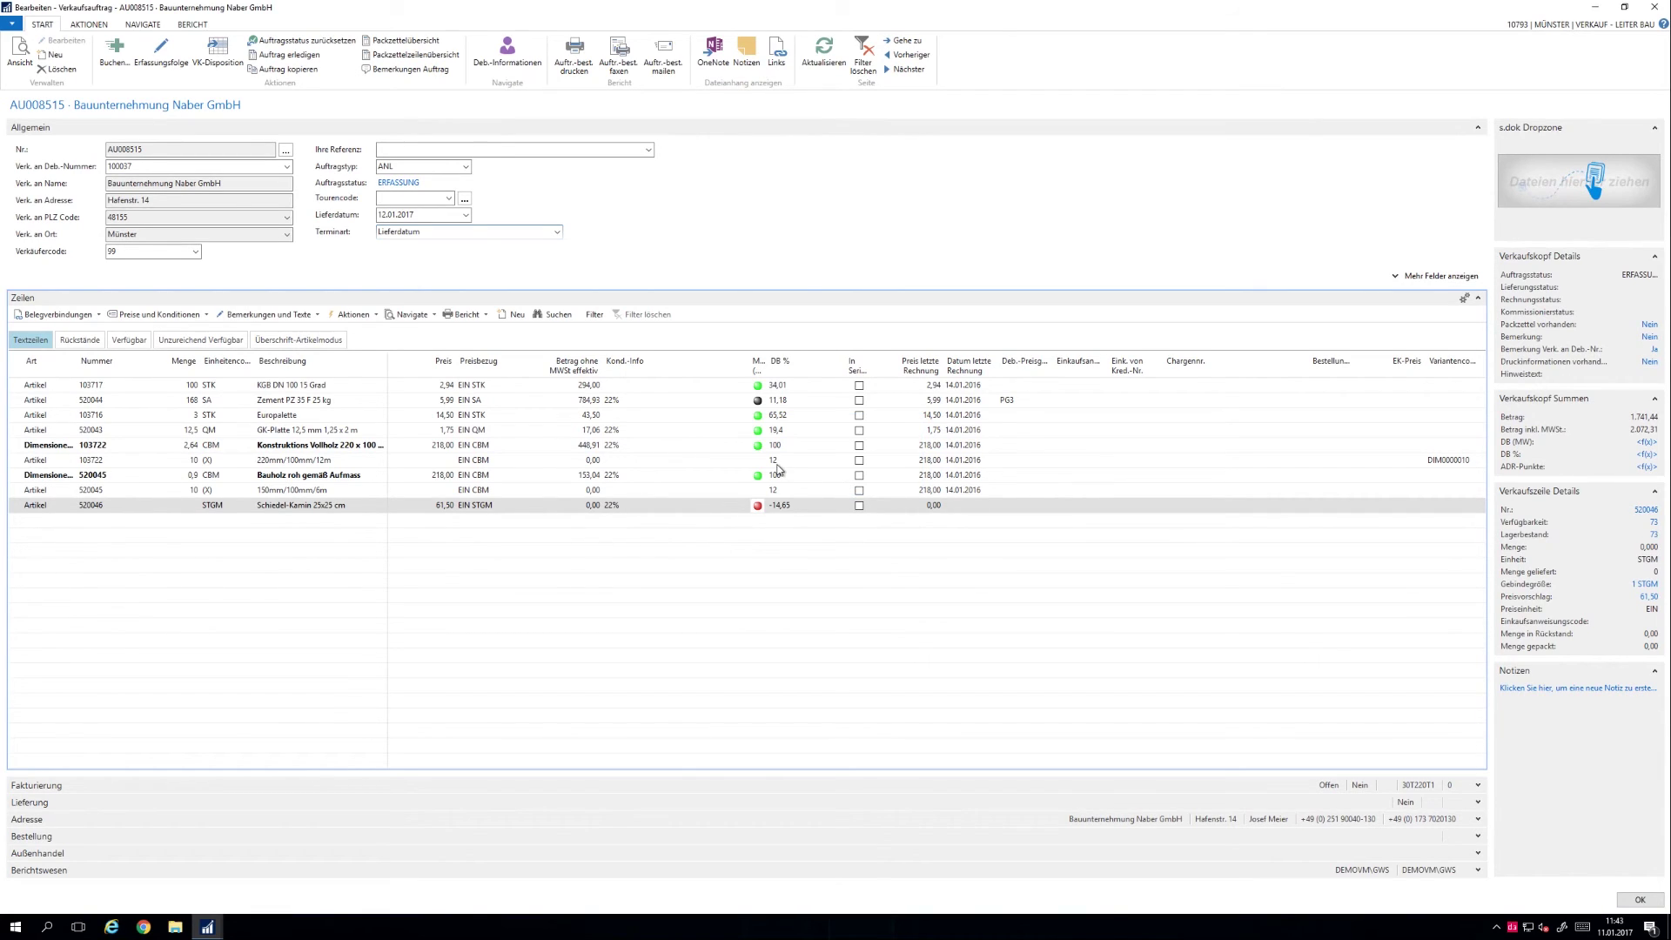